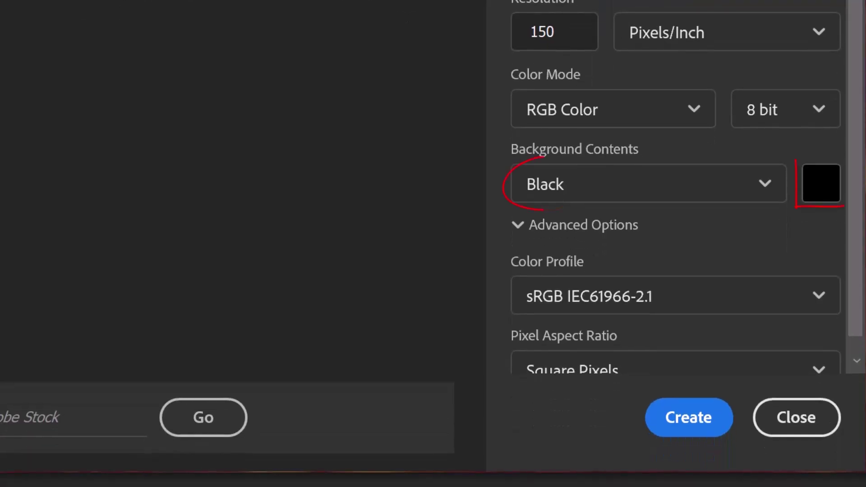
# - Create a 3000 by 3000 pixel document at 150 pixels/inch in 8-bit RGB Color with black background contents
pyautogui.click(763, 183)
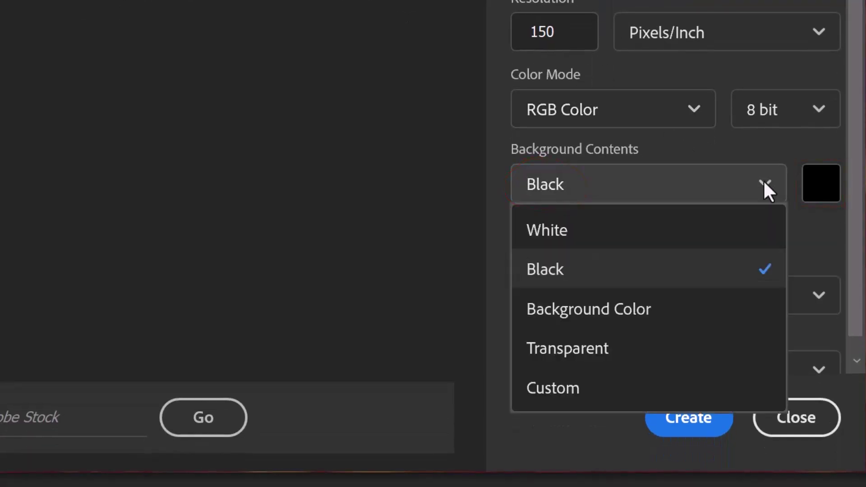
pyautogui.click(763, 180)
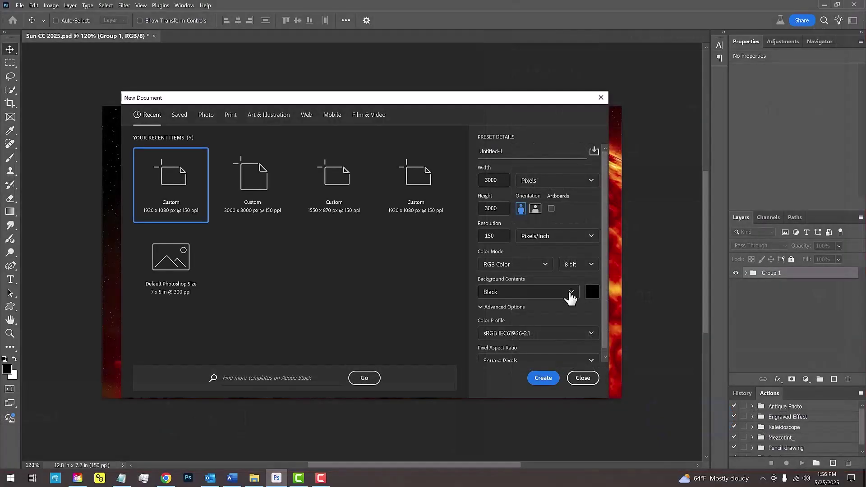
pyautogui.click(541, 379)
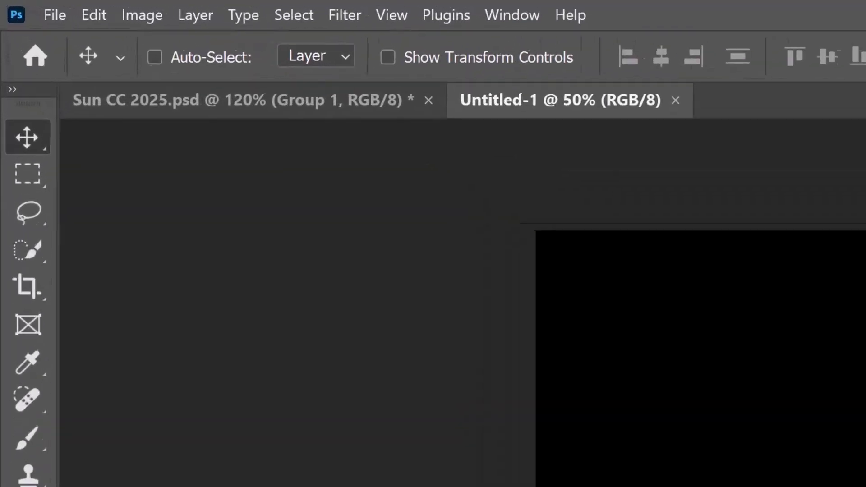
# - Draw a large circular selection around the middle of the canvas with the Elliptical Marquee and copy it to a new layer
pyautogui.click(35, 230)
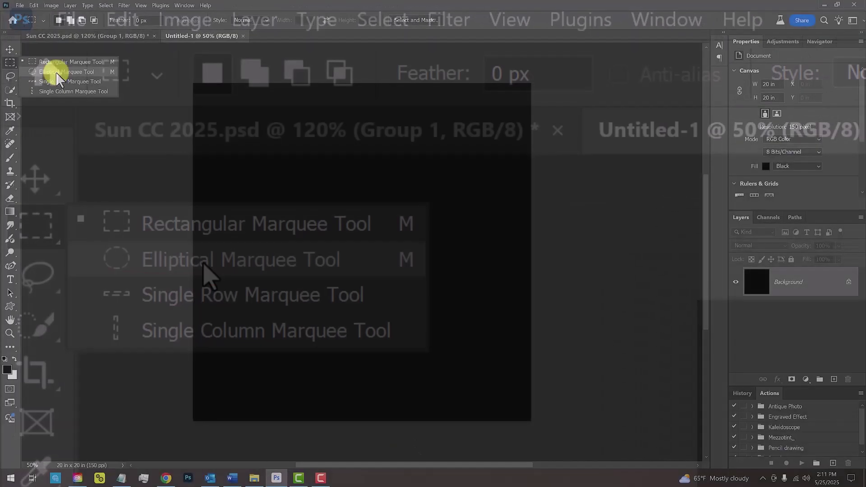
pyautogui.click(205, 266)
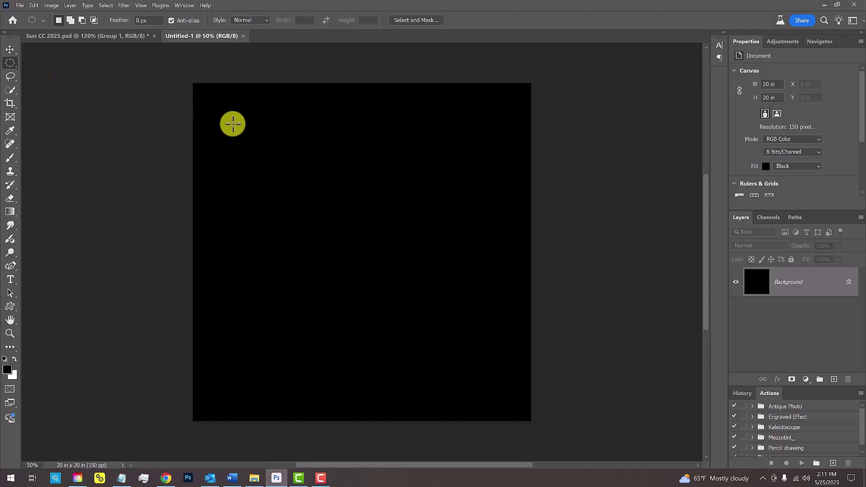
pyautogui.press('shift')
pyautogui.moveTo(233, 123); pyautogui.dragTo(492, 390)
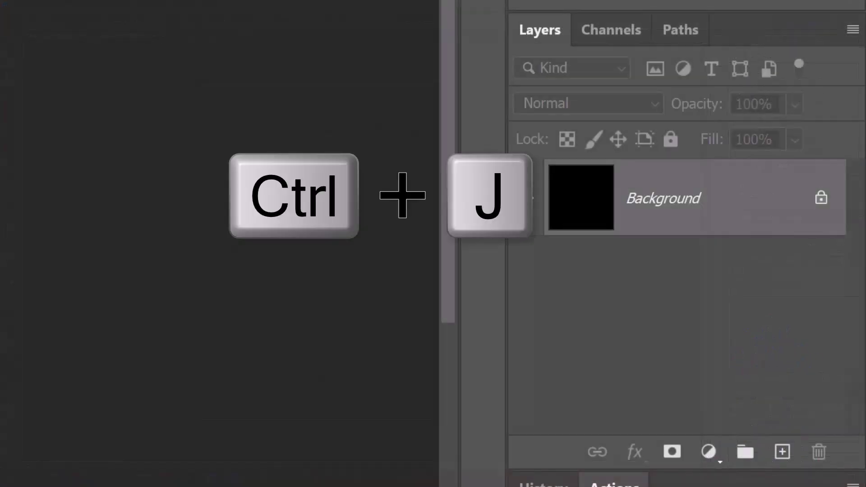
pyautogui.hotkey('ctrl', 'j')
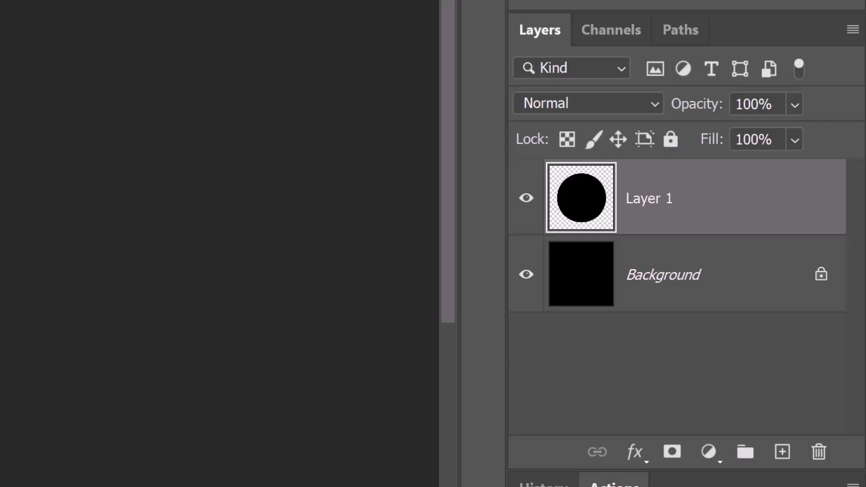
# - Load the circle layer as a selection and render Clouds inside it using the default black and white colors
pyautogui.keyDown('ctrl'); pyautogui.click(582, 198); pyautogui.keyUp('ctrl')
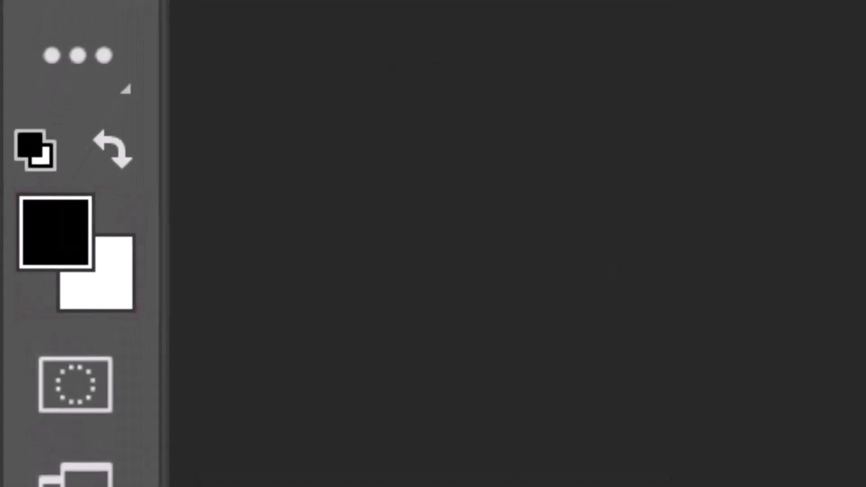
pyautogui.press('d')
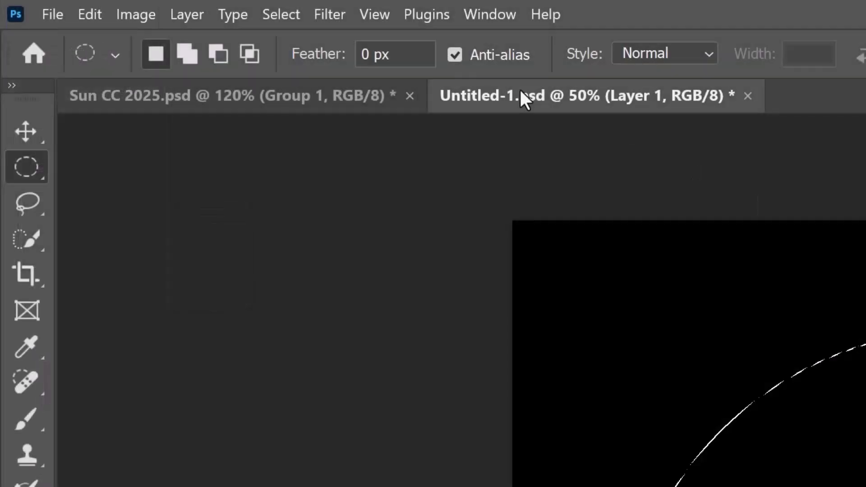
pyautogui.click(276, 12)
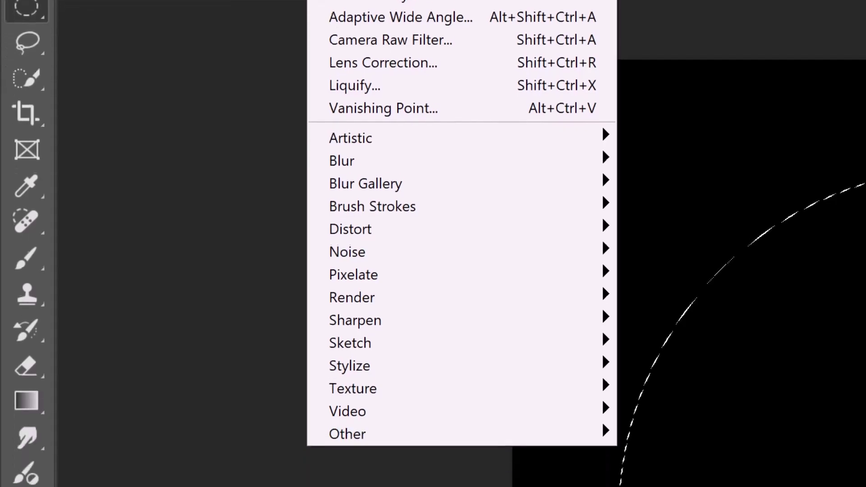
pyautogui.moveTo(354, 293)
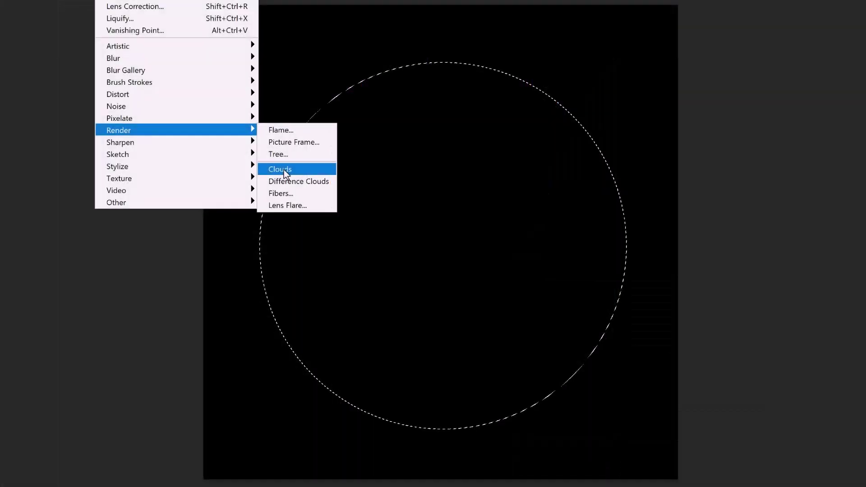
pyautogui.click(665, 368)
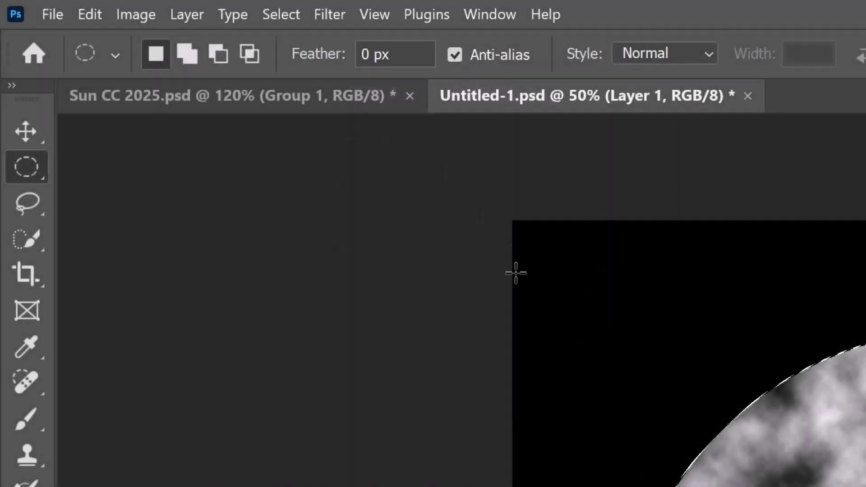
# - Render Difference Clouds inside the circular selection and repeat the filter three more times
pyautogui.click(327, 16)
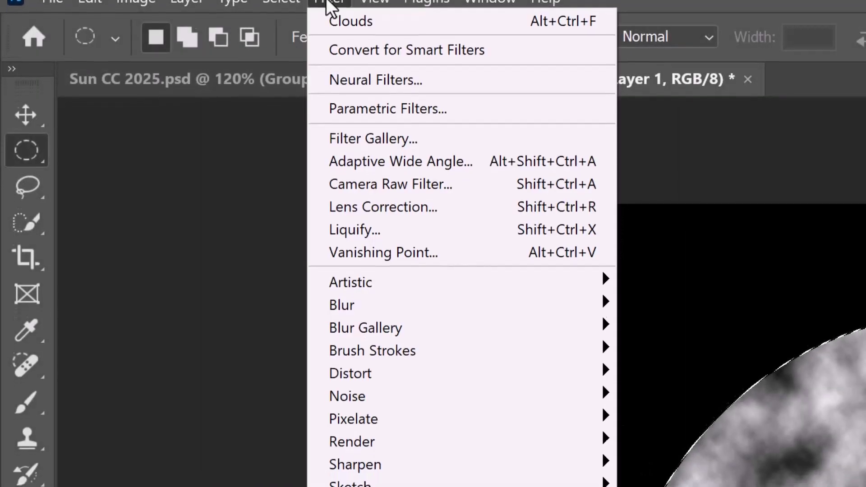
pyautogui.moveTo(357, 460)
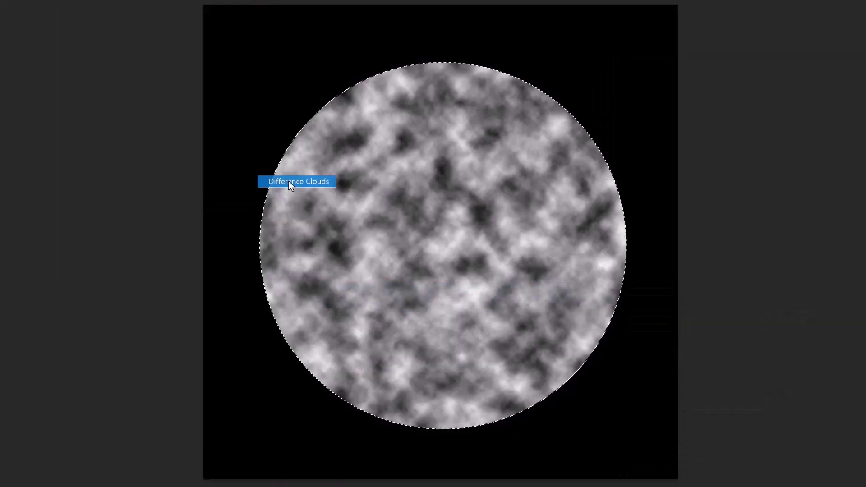
pyautogui.click(677, 391)
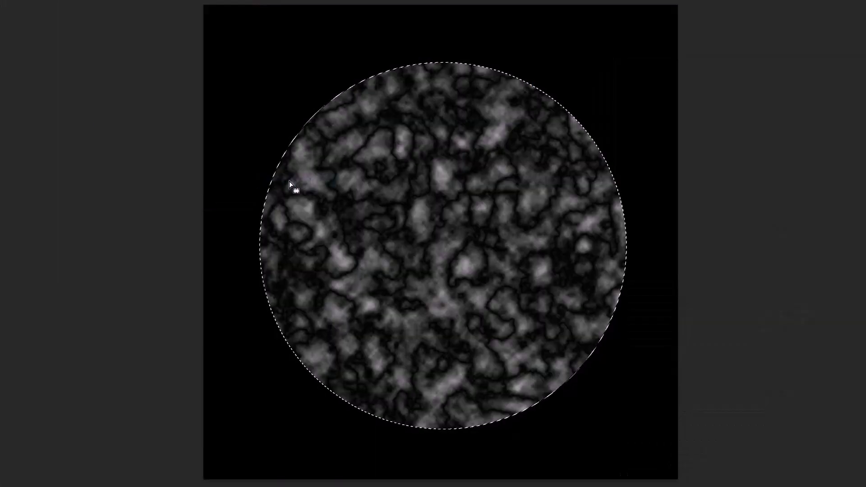
pyautogui.hotkey('ctrl', 'alt', 'f')
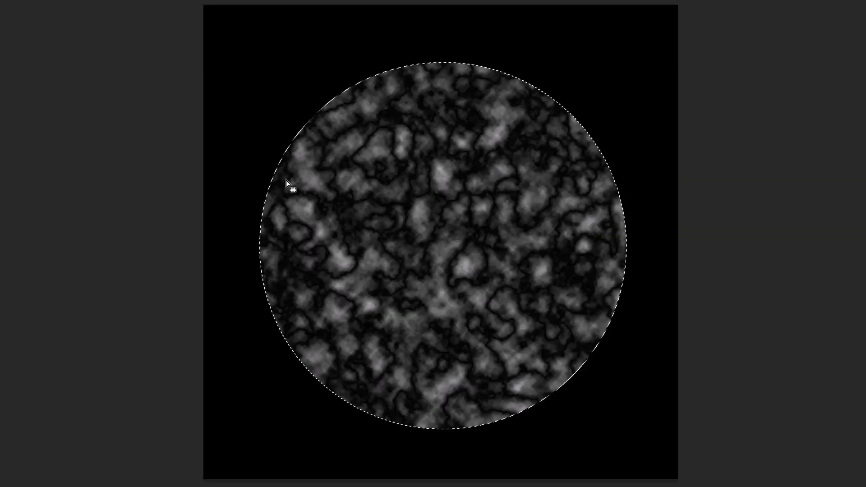
pyautogui.hotkey('ctrl', 'f')
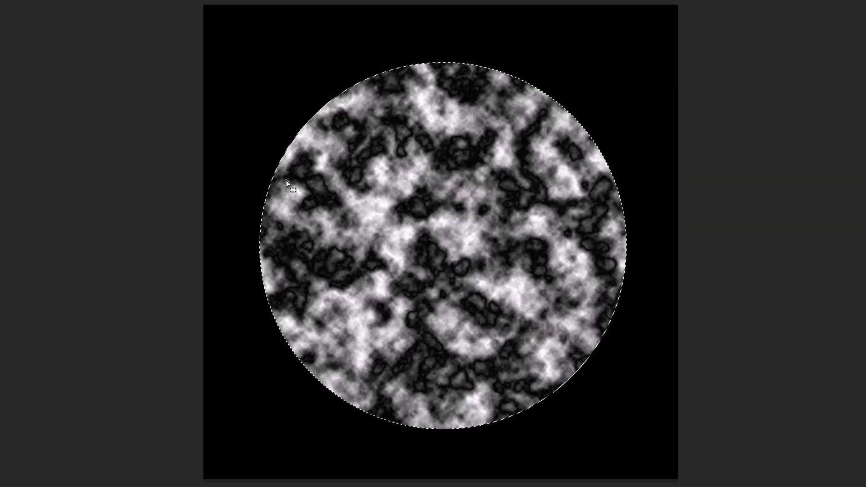
pyautogui.hotkey('ctrl', 'f')
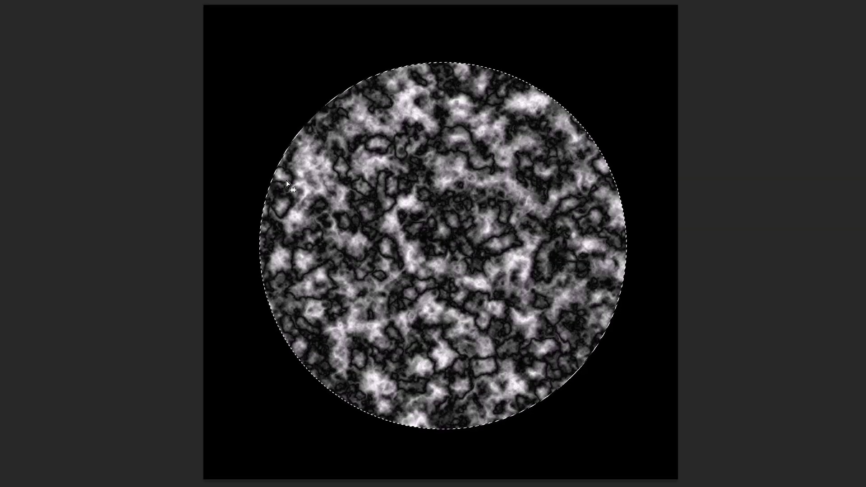
pyautogui.hotkey('ctrl', 'f')
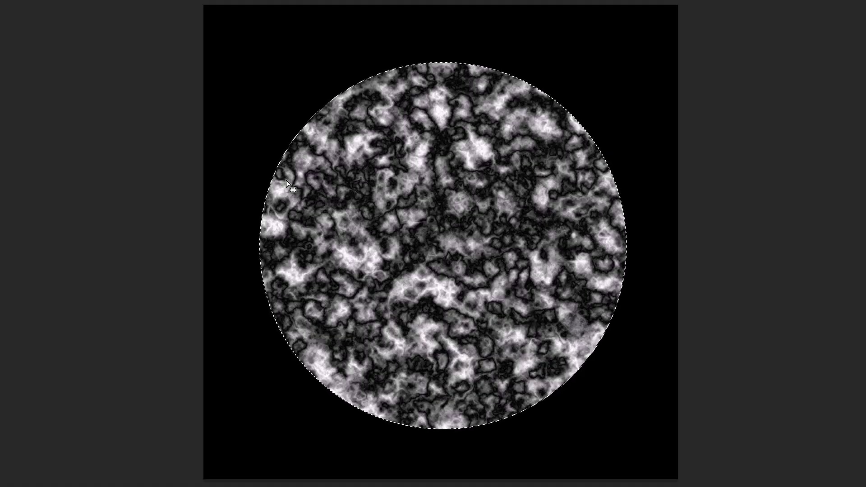
# - Deselect the circle and add a Gradient Map adjustment layer above Layer 1
pyautogui.hotkey('ctrl', 'd')
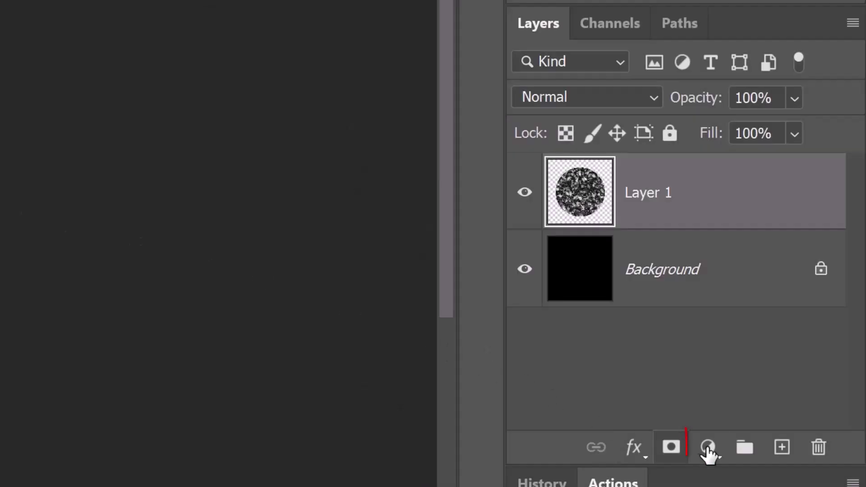
pyautogui.click(707, 448)
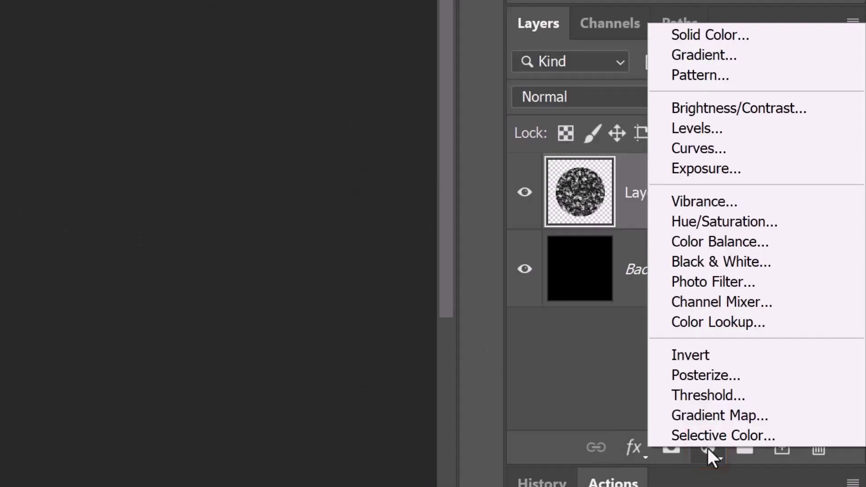
pyautogui.click(706, 418)
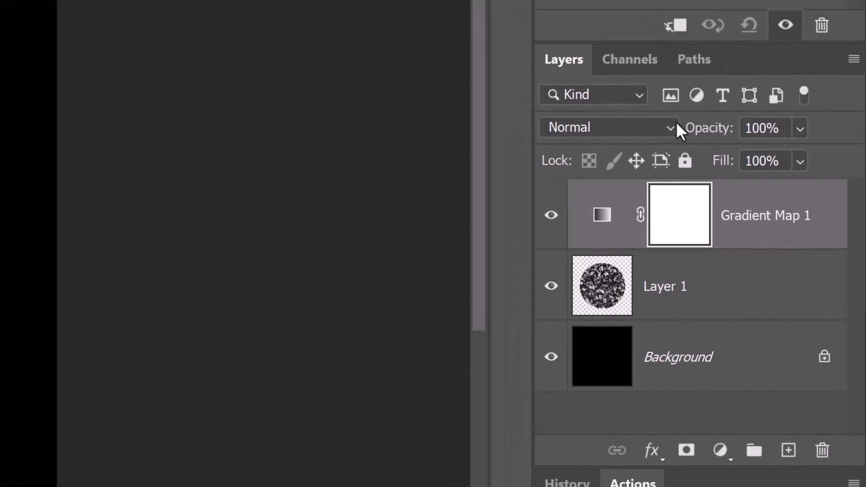
# - Apply the red-to-yellow Sun gradient preset to the Gradient Map in the Gradient Editor
pyautogui.click(675, 32)
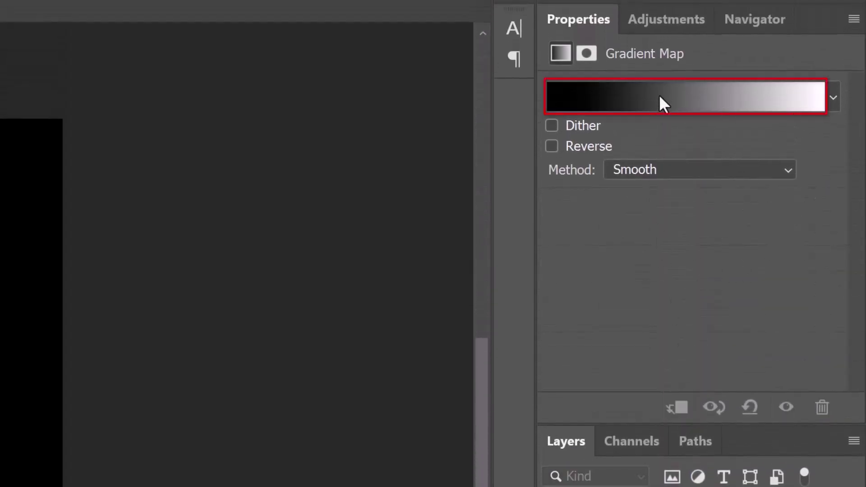
pyautogui.click(659, 95)
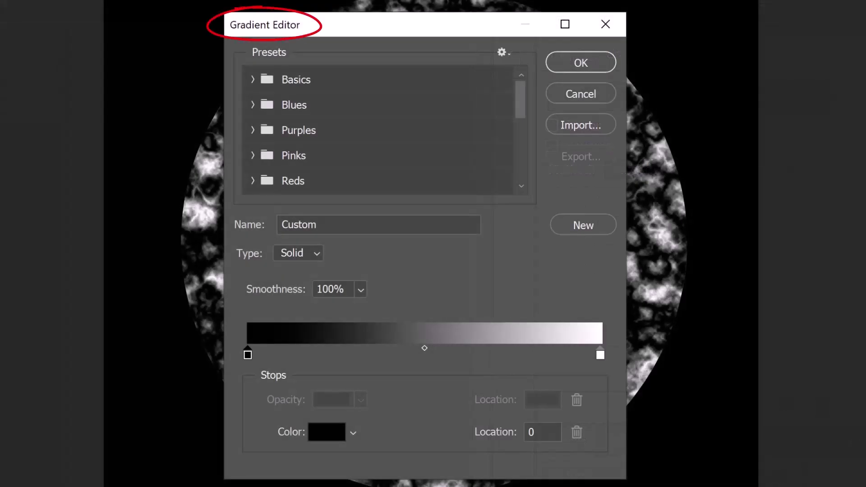
pyautogui.moveTo(520, 110); pyautogui.dragTo(519, 199)
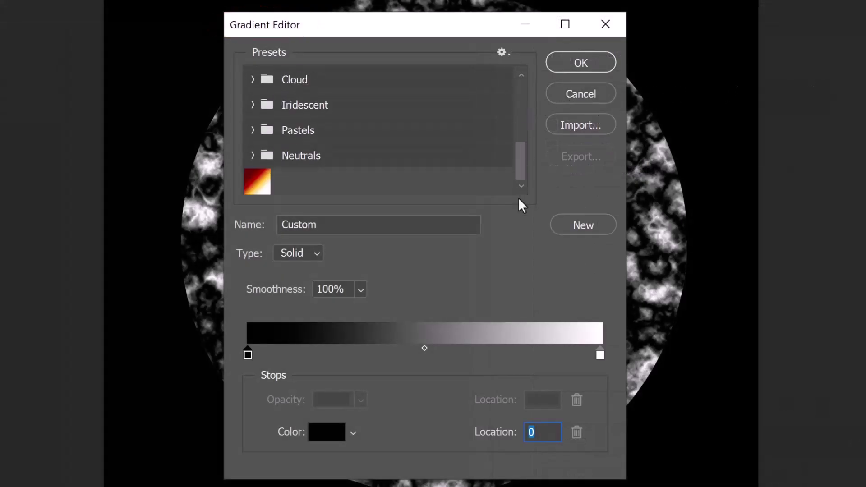
pyautogui.click(259, 184)
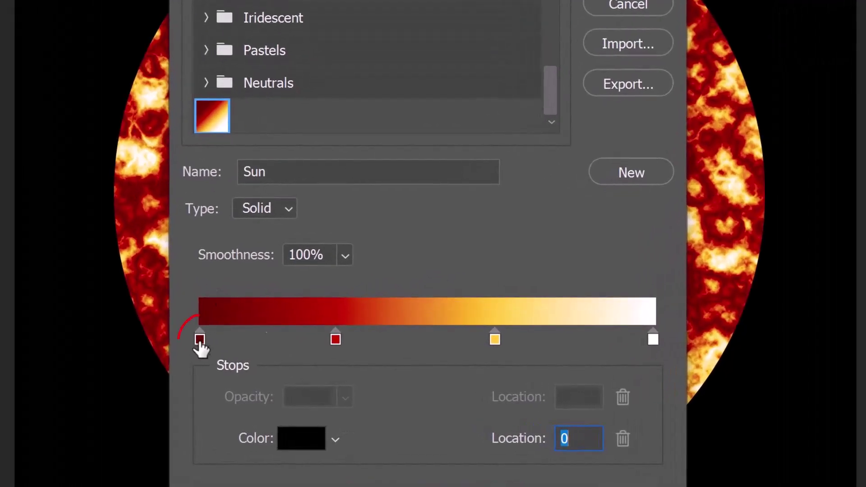
# - Set the gradient's start stop at location 0 to color 6a0202 and its end stop at location 100 to ffffff
pyautogui.click(199, 340)
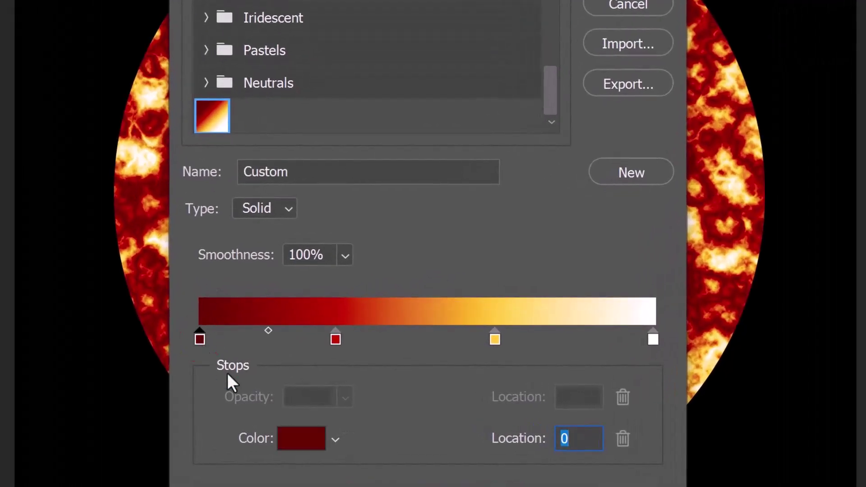
pyautogui.click(292, 437)
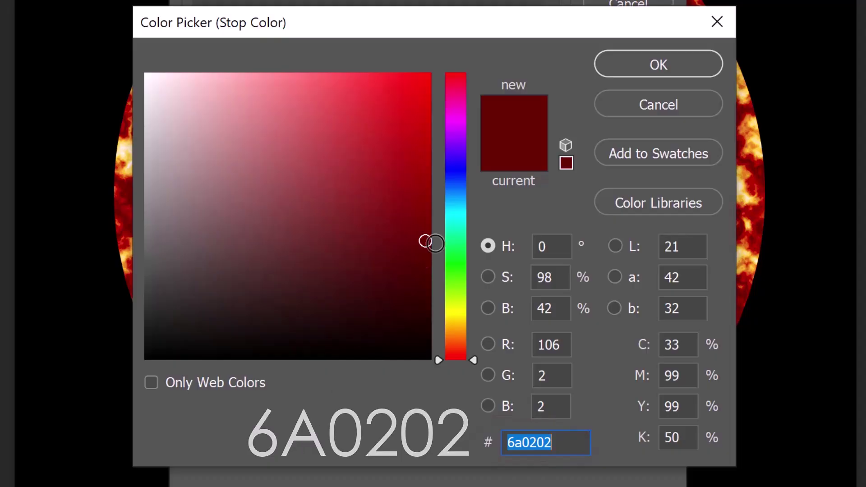
pyautogui.click(643, 66)
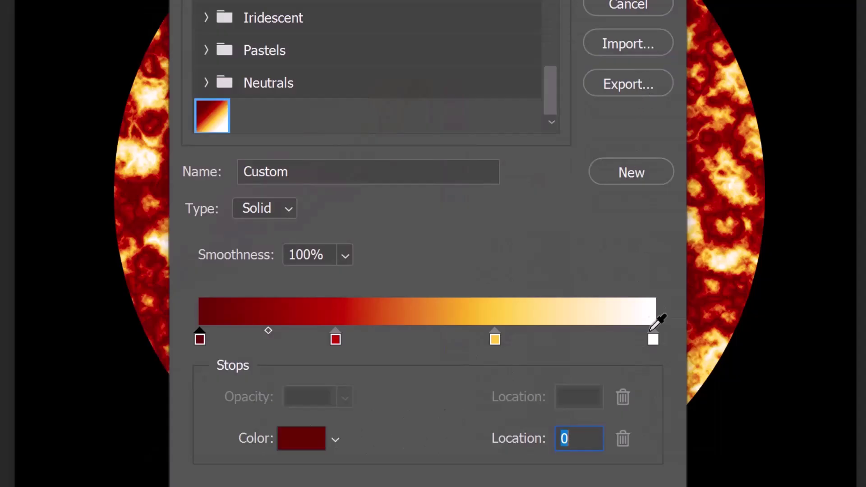
pyautogui.click(653, 339)
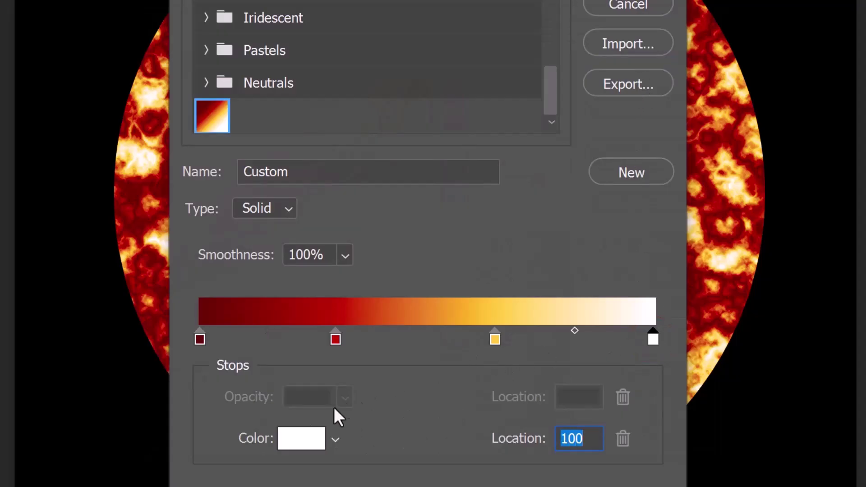
pyautogui.click(303, 437)
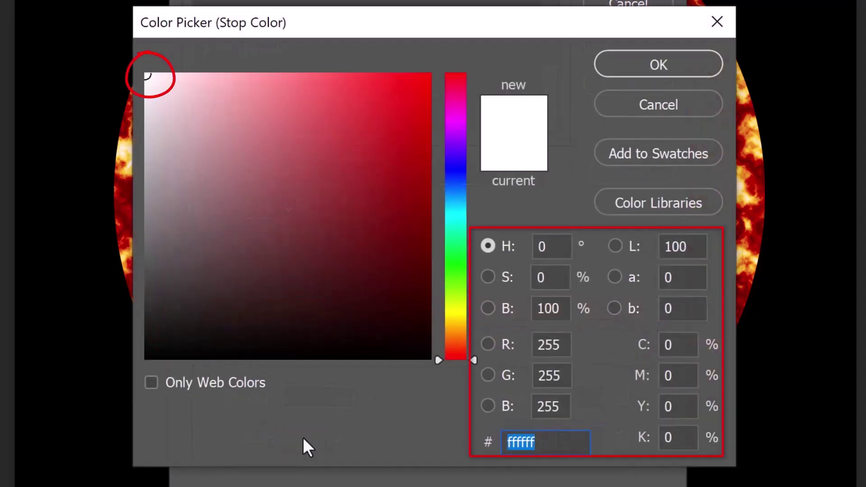
pyautogui.click(643, 63)
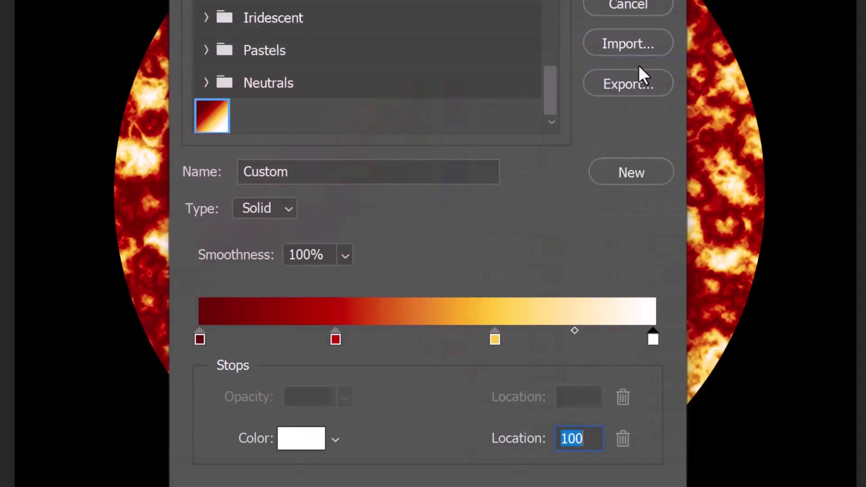
# - Set the gradient's red stop at location 30 to color c20000
pyautogui.click(337, 337)
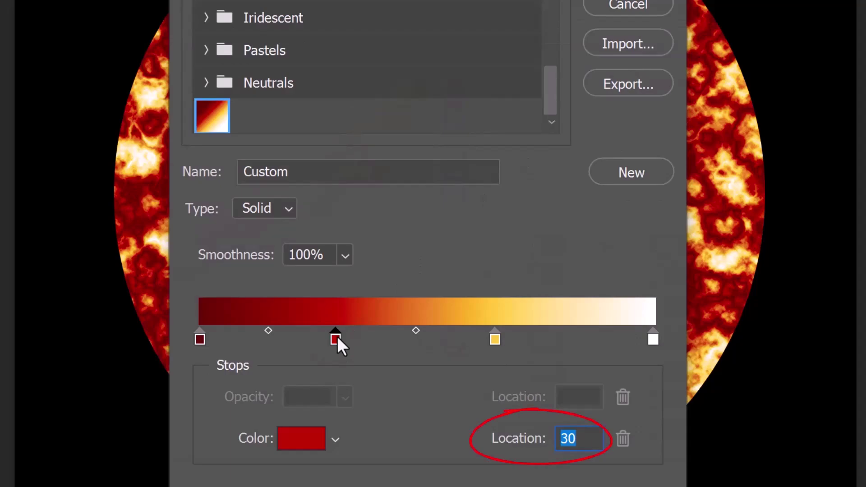
pyautogui.click(301, 437)
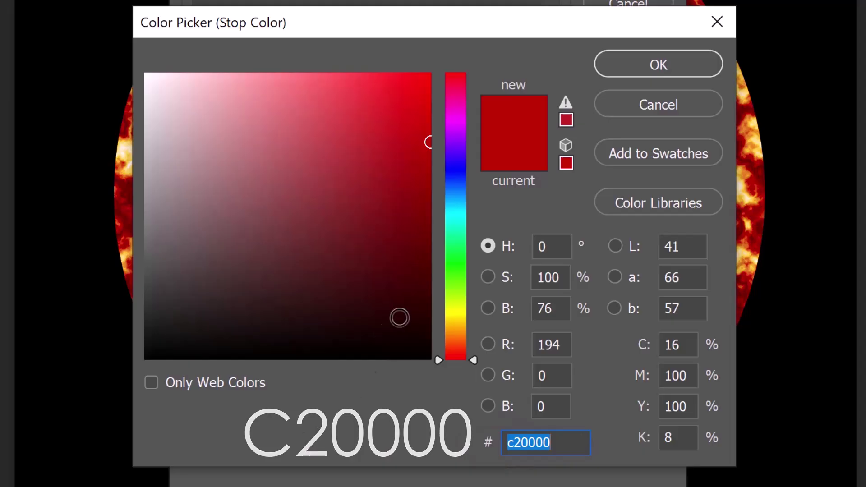
pyautogui.click(649, 68)
# - Set the gradient's yellow stop to location 65 with color fdca3c and accept the edited gradient
pyautogui.click(494, 340)
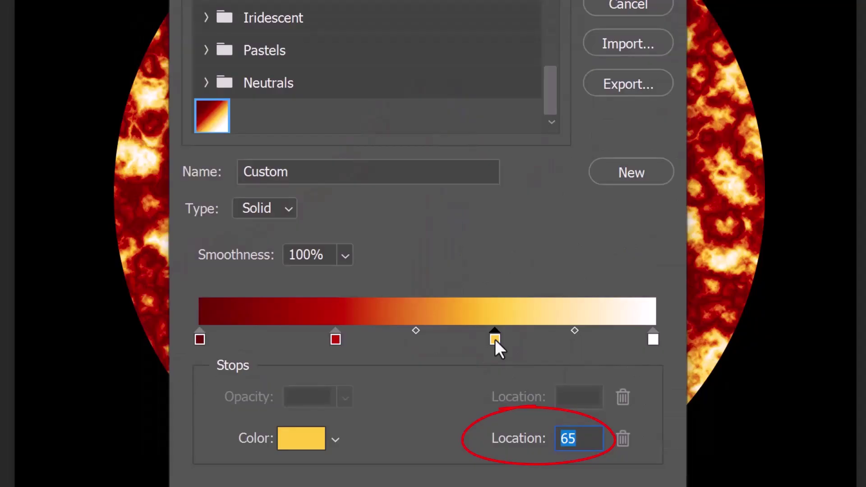
pyautogui.click(309, 432)
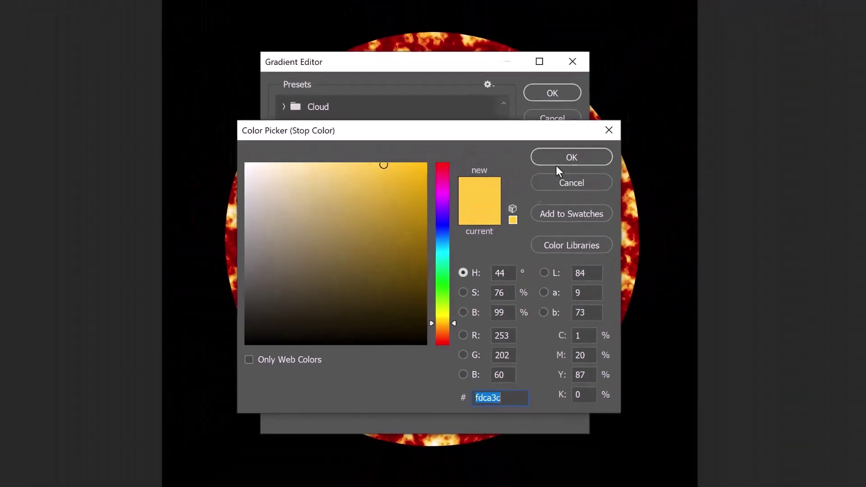
pyautogui.click(569, 156)
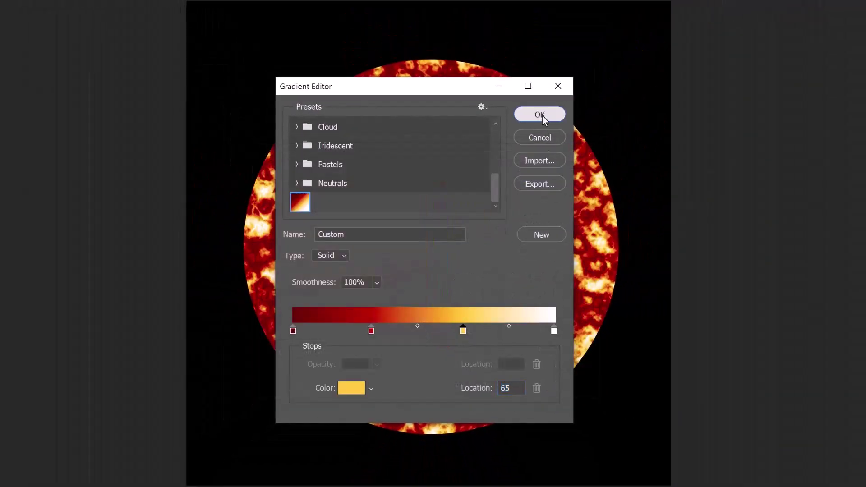
pyautogui.click(555, 91)
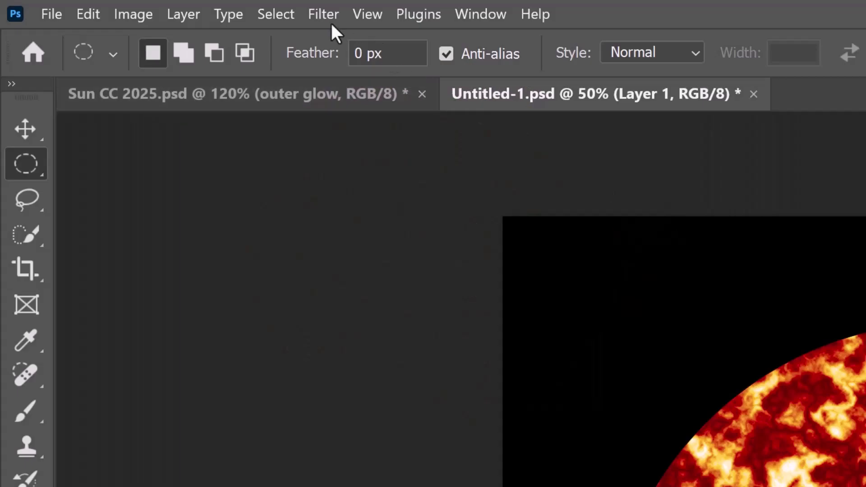
# - Apply the Spherize distortion filter to Layer 1 with an amount of 100% in Normal mode
pyautogui.click(324, 14)
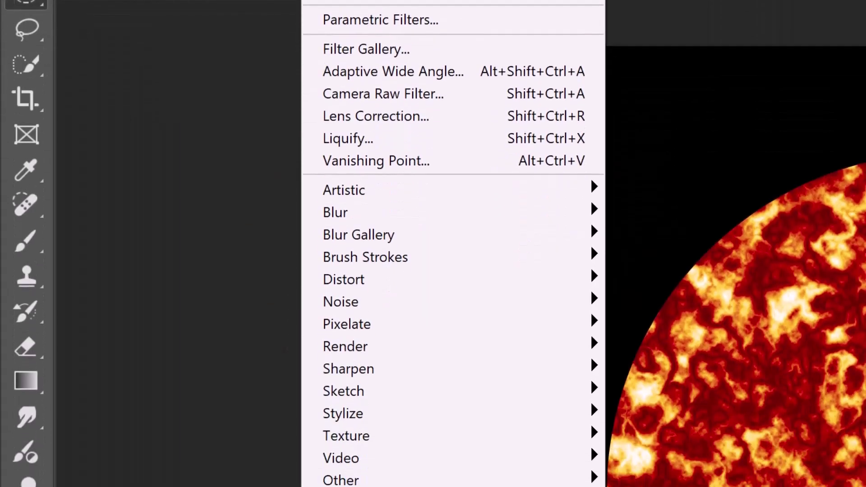
pyautogui.moveTo(339, 454)
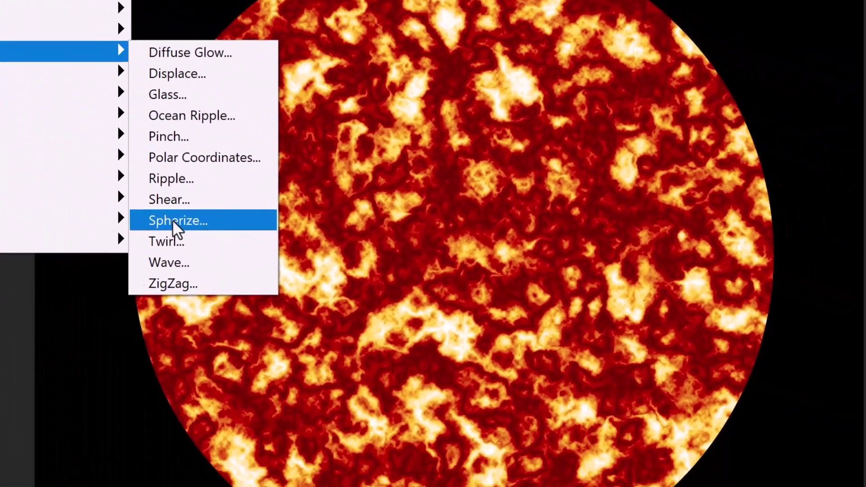
pyautogui.click(651, 408)
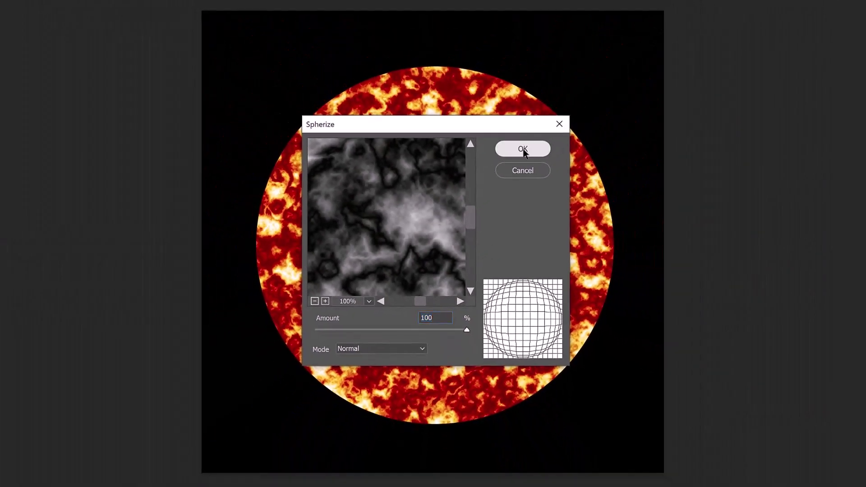
pyautogui.click(523, 151)
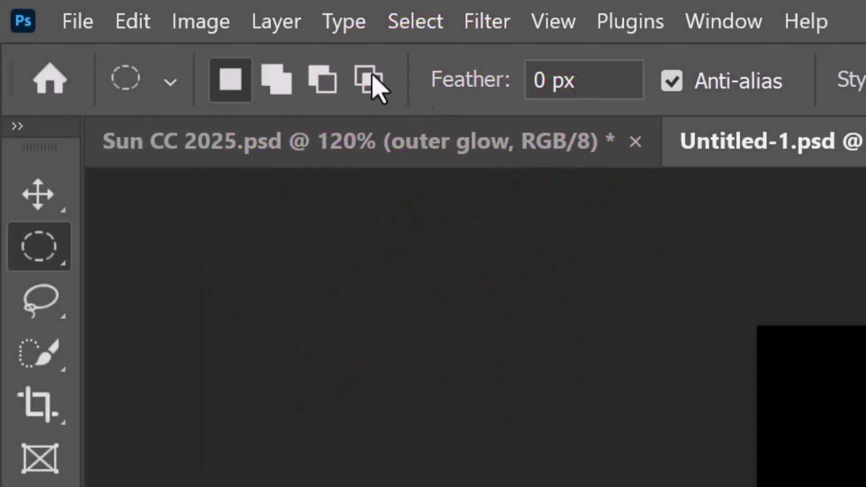
# - Enlarge the canvas to 110 percent in both width and height, keeping the anchor centered
pyautogui.click(200, 22)
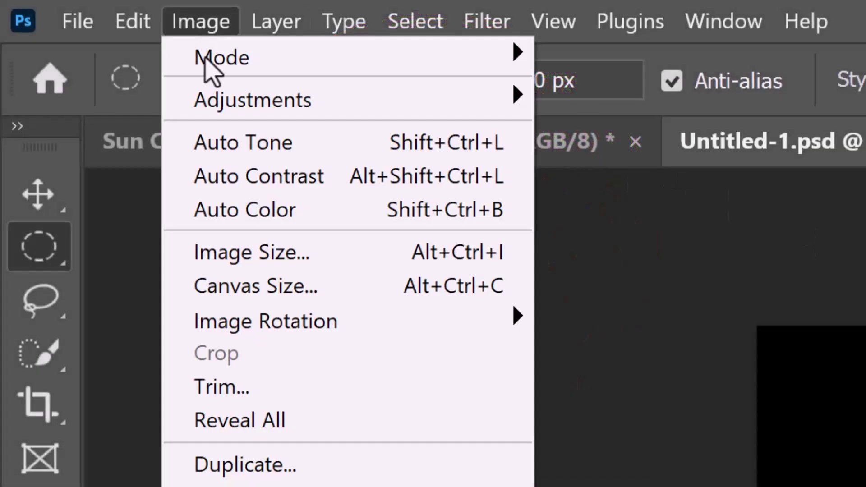
pyautogui.click(240, 289)
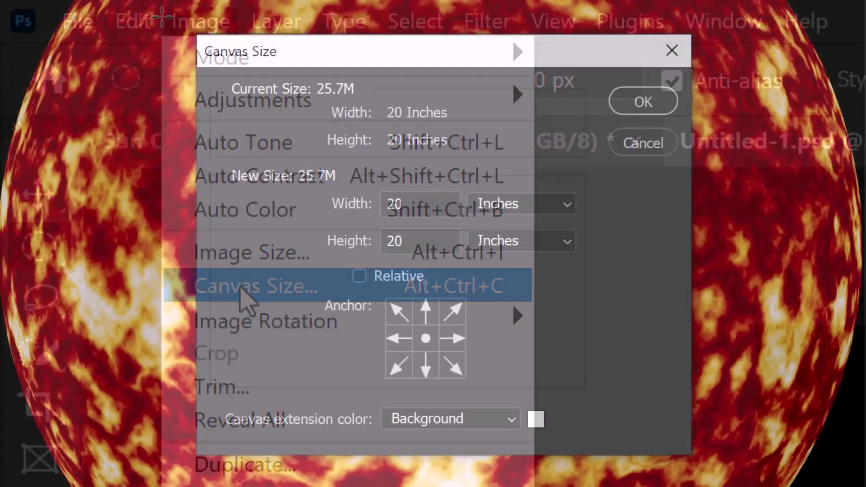
pyautogui.click(564, 203)
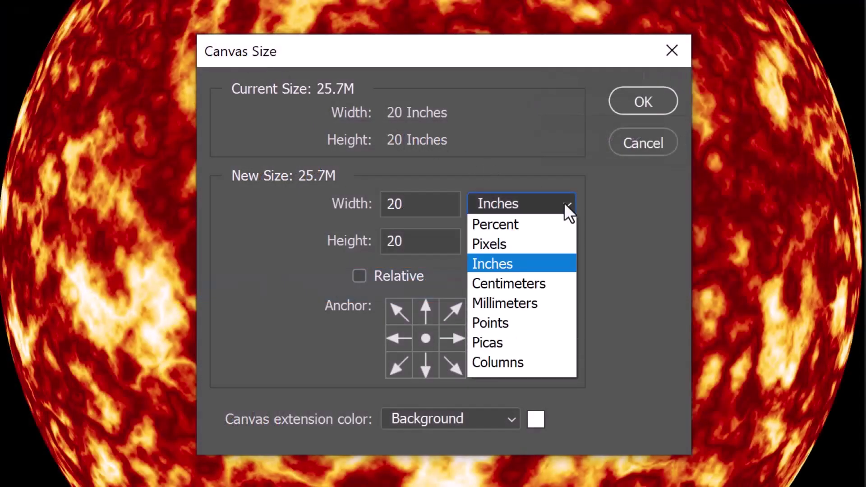
pyautogui.click(494, 226)
pyautogui.doubleClick(417, 206)
pyautogui.write('110')
pyautogui.press('Tab')
pyautogui.write('110')
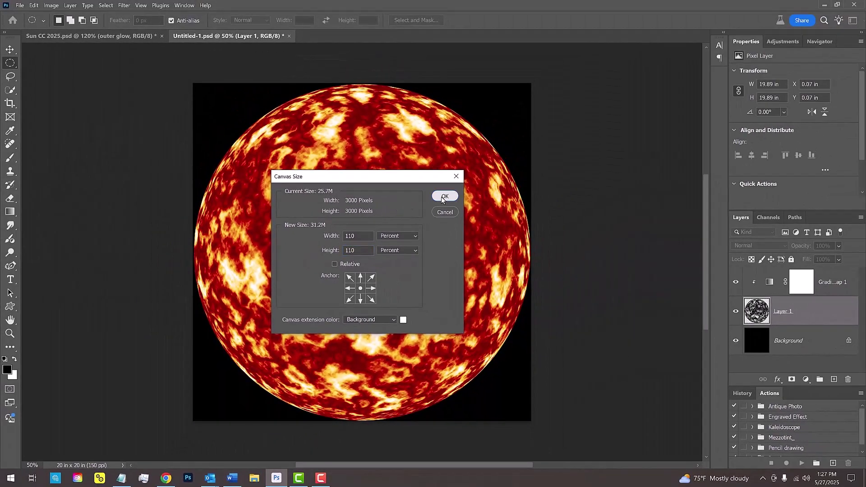
pyautogui.click(444, 197)
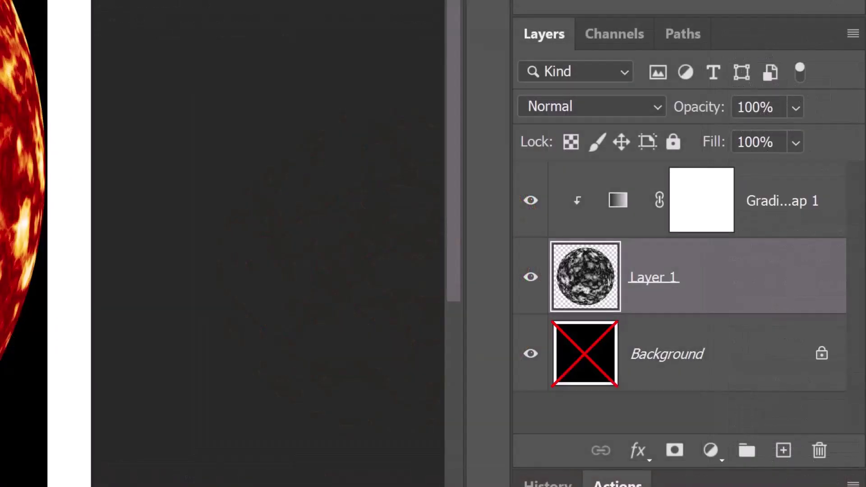
# - Add an Outer Glow to Layer 1 with Dissolve blend mode, 100% opacity, color f9b92f, 0% spread and 50 px size
pyautogui.doubleClick(583, 281)
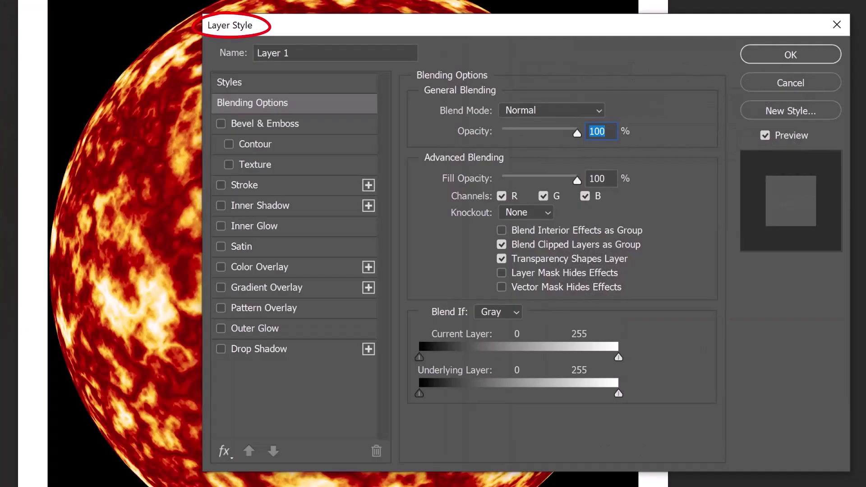
pyautogui.click(291, 332)
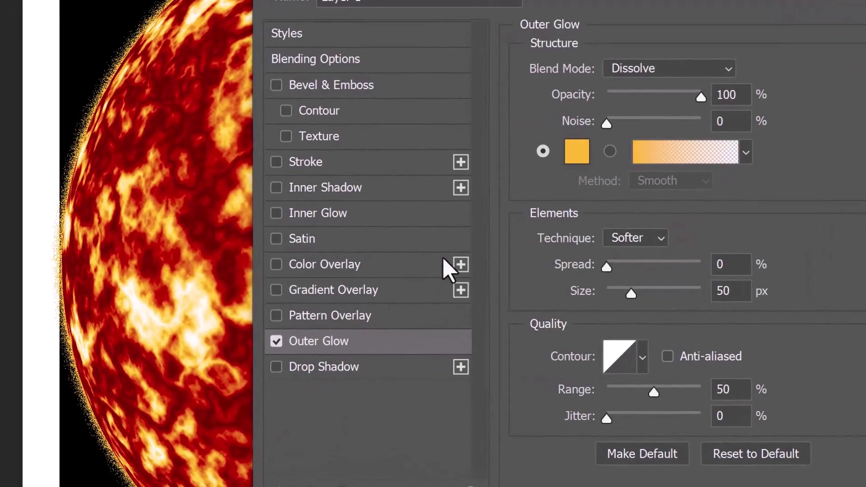
pyautogui.click(579, 151)
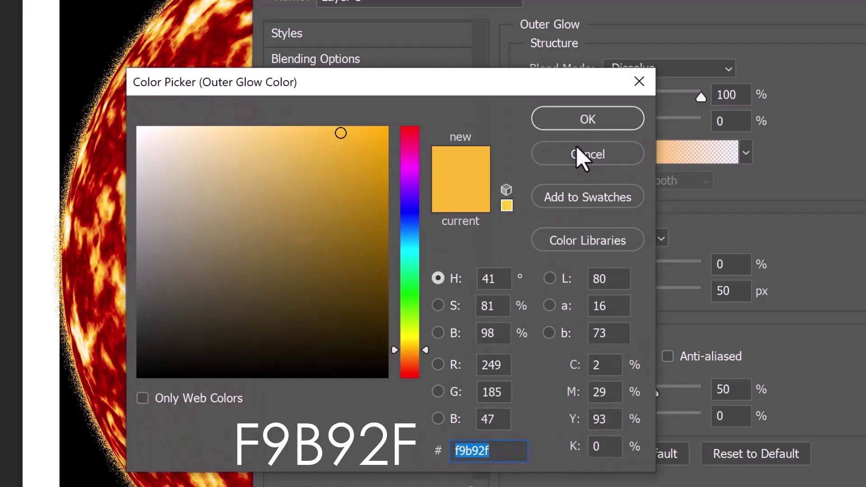
pyautogui.click(581, 118)
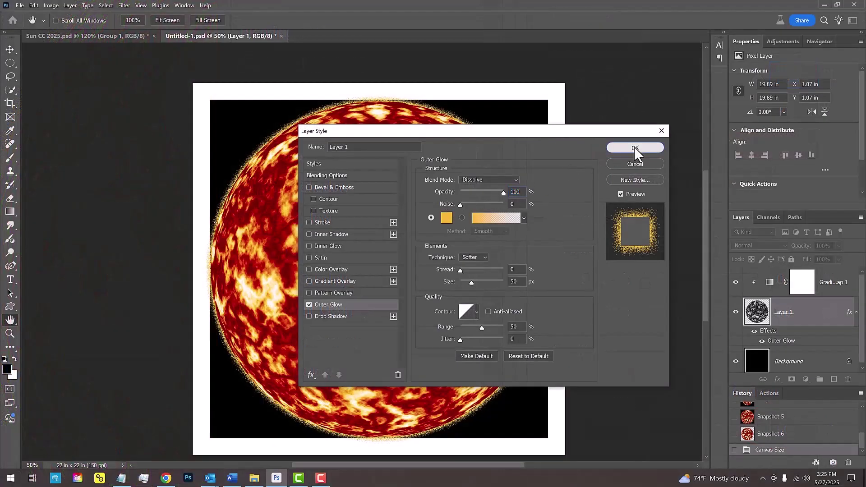
pyautogui.click(631, 151)
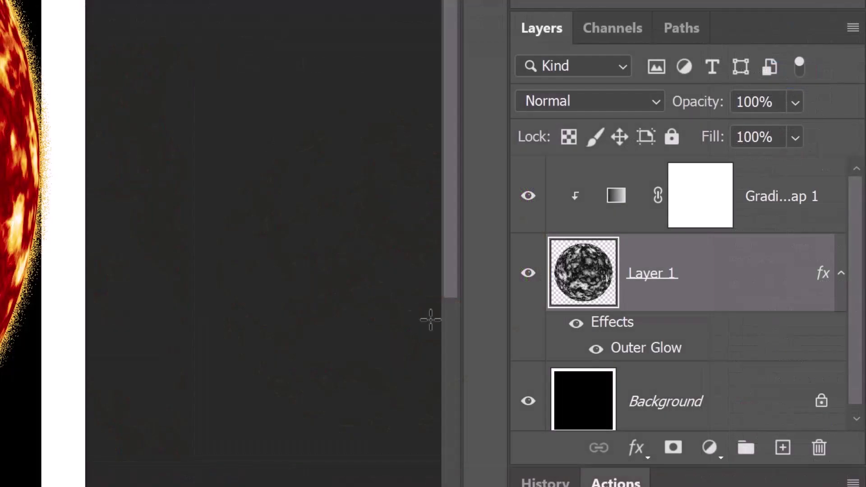
# - Hide the Background layer and convert Layer 1 together with its Gradient Map into one Smart Object
pyautogui.click(528, 401)
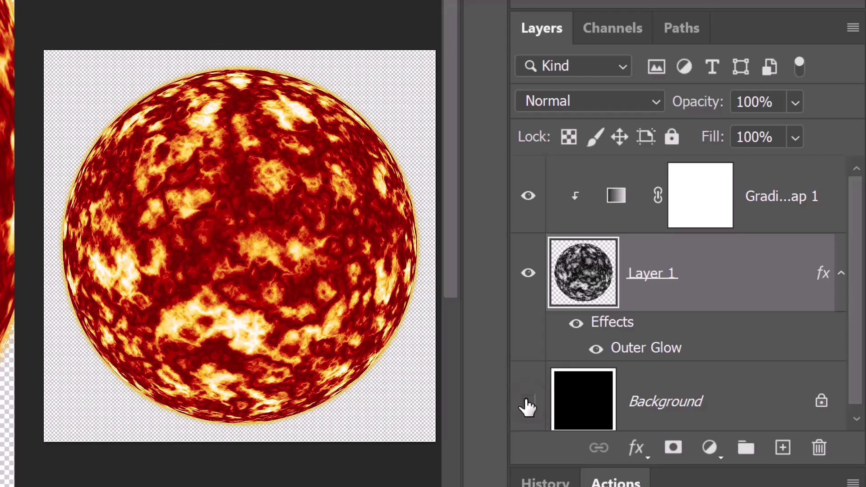
pyautogui.keyDown('shift'); pyautogui.click(615, 208); pyautogui.keyUp('shift')
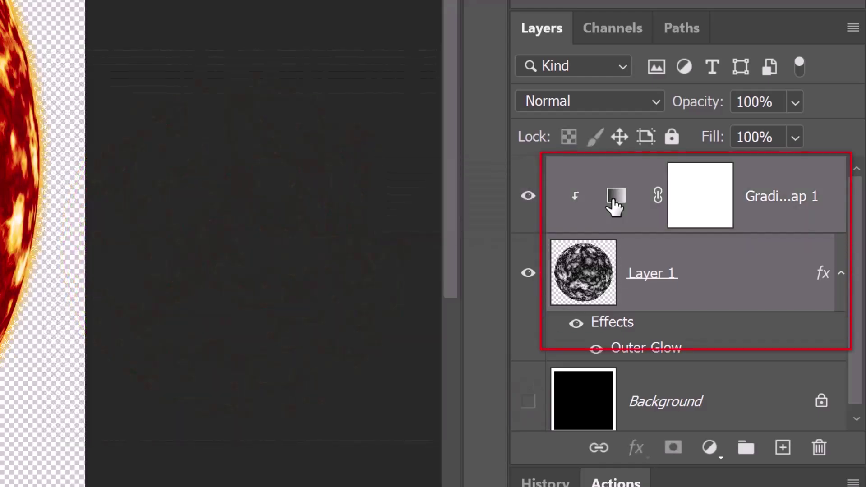
pyautogui.click(852, 28)
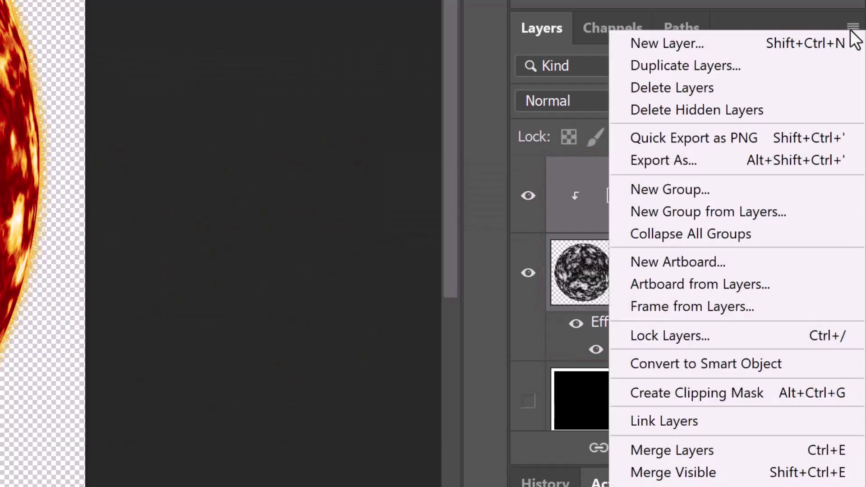
pyautogui.click(685, 362)
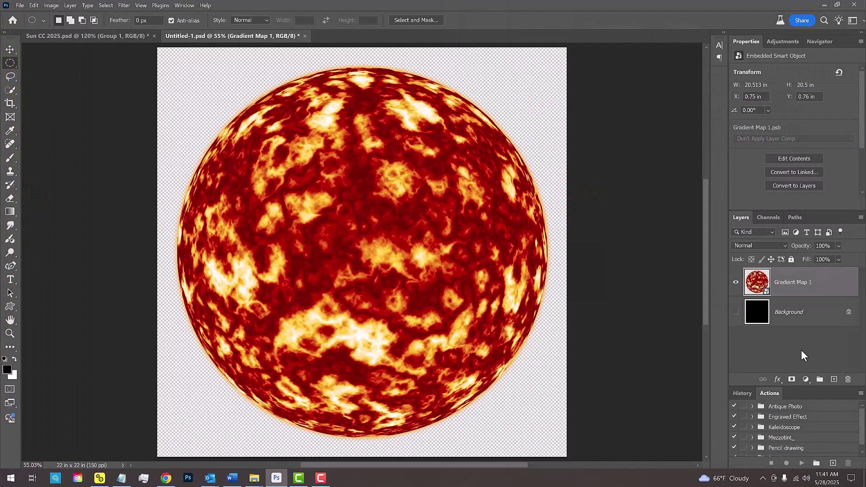
# - Create a new 1920 x 1080 px document at 150 pixels/inch in 8-bit RGB with black background contents
pyautogui.hotkey('ctrl', 'n')
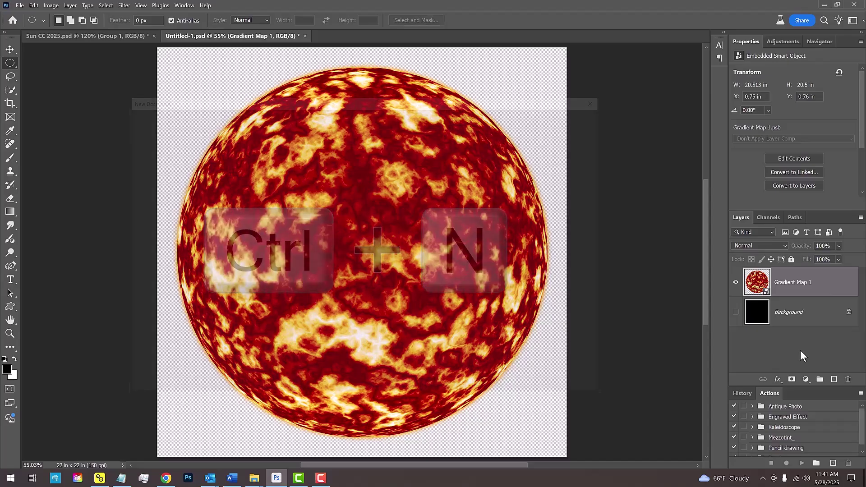
pyautogui.click(179, 266)
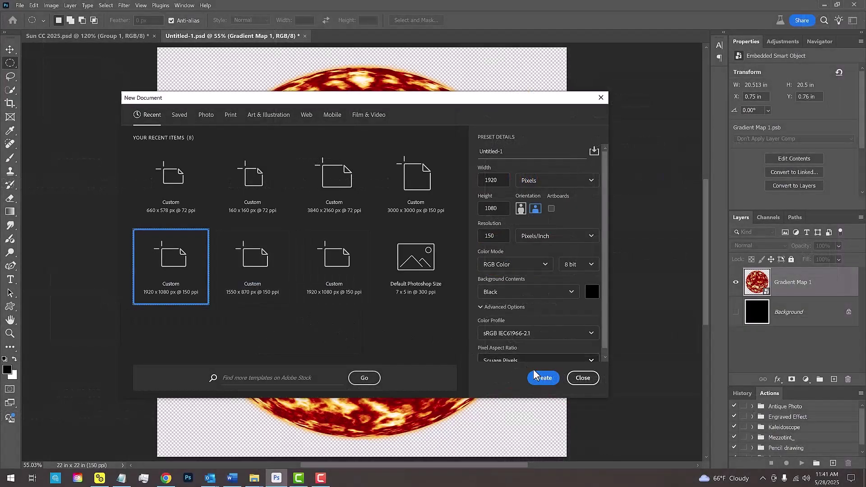
pyautogui.click(544, 378)
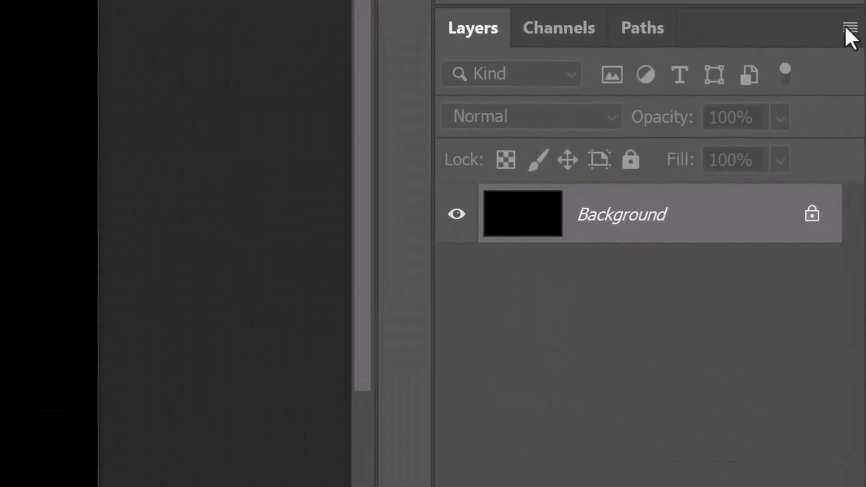
# - Convert the black background to a Smart Object and add 40% Gaussian monochromatic noise to it
pyautogui.click(856, 144)
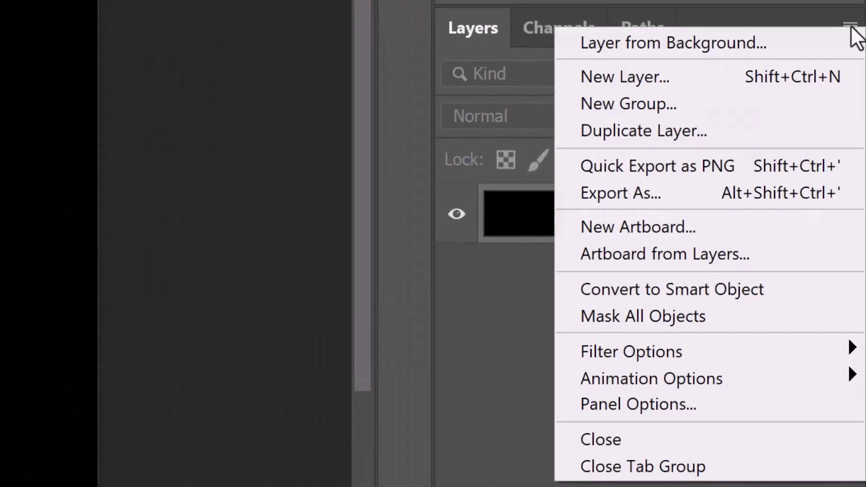
pyautogui.click(664, 286)
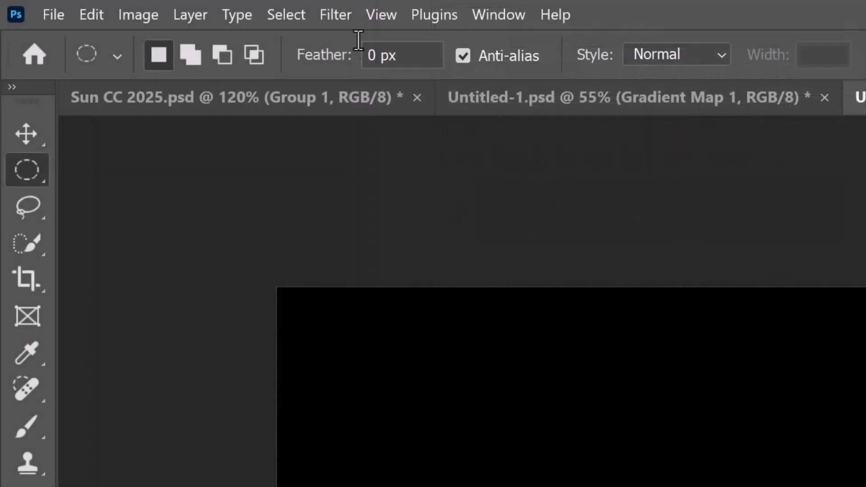
pyautogui.click(334, 14)
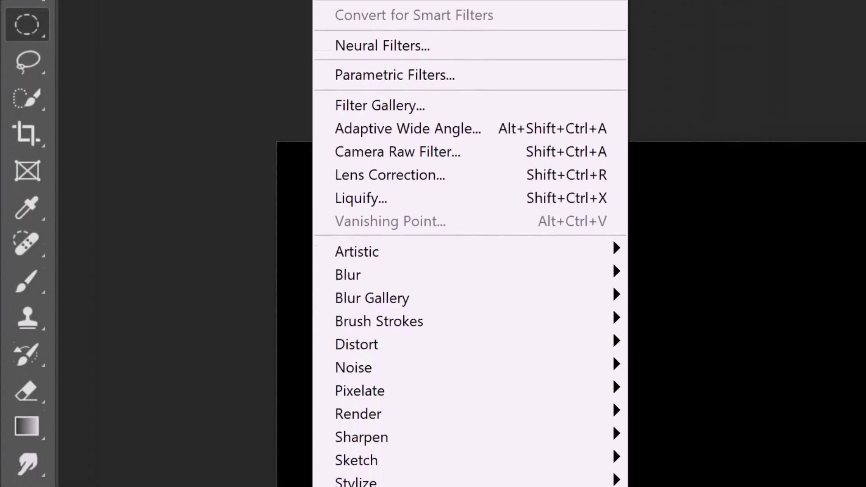
pyautogui.moveTo(357, 294)
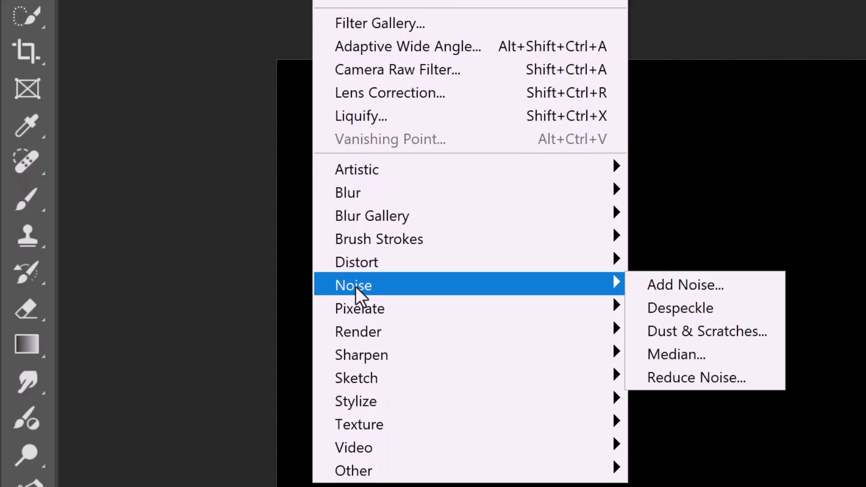
pyautogui.click(689, 291)
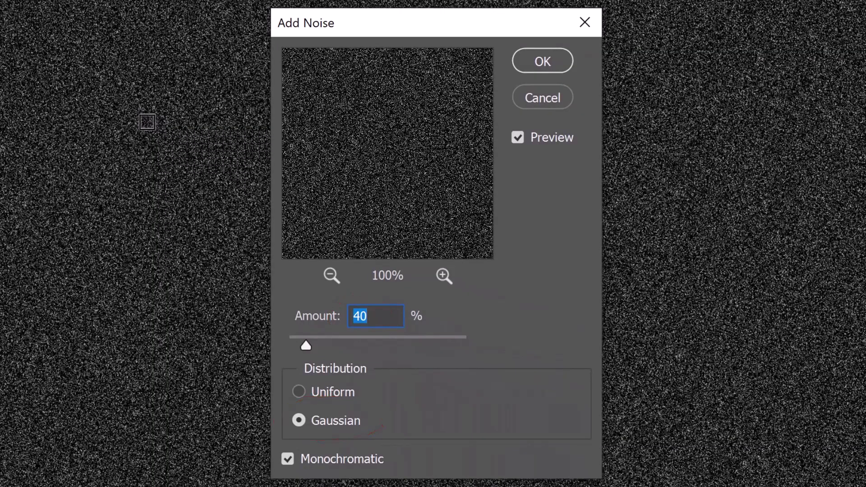
pyautogui.click(543, 64)
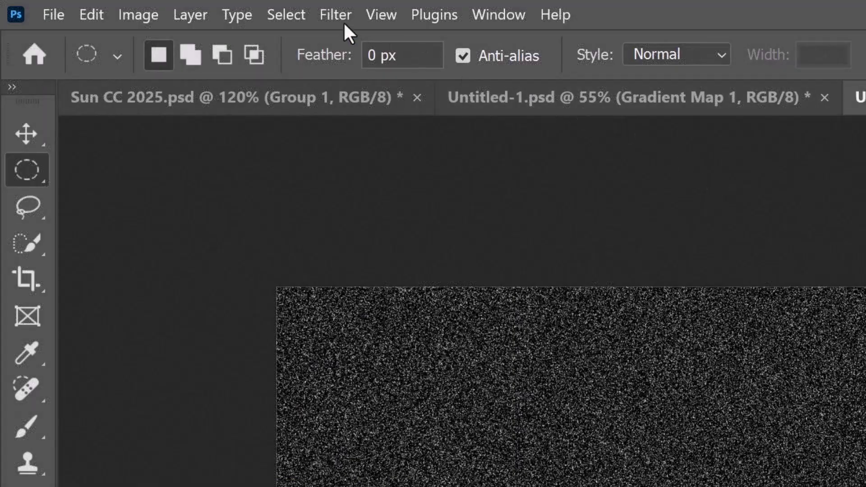
# - Apply a Gaussian Blur with a 1 pixel radius to the noise Smart Object
pyautogui.click(337, 17)
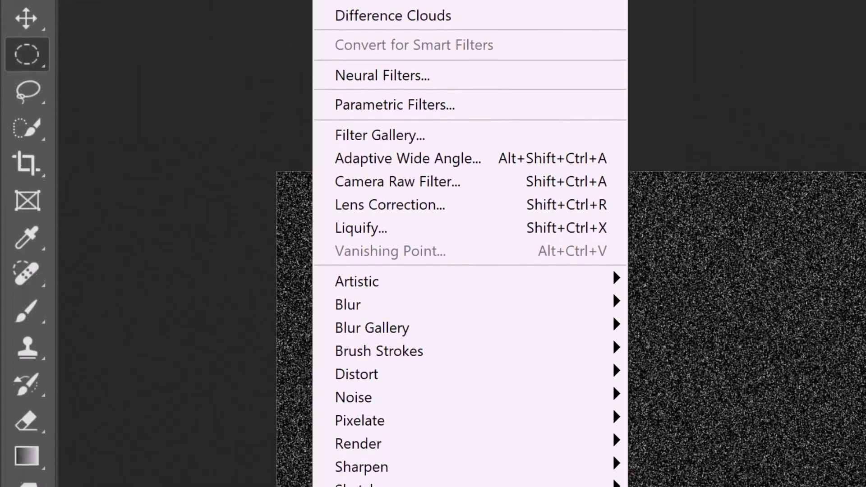
pyautogui.moveTo(352, 286)
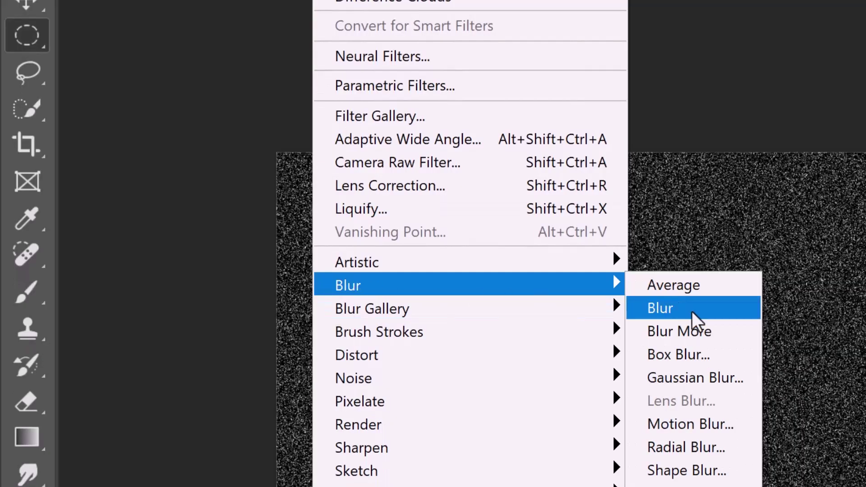
pyautogui.click(682, 385)
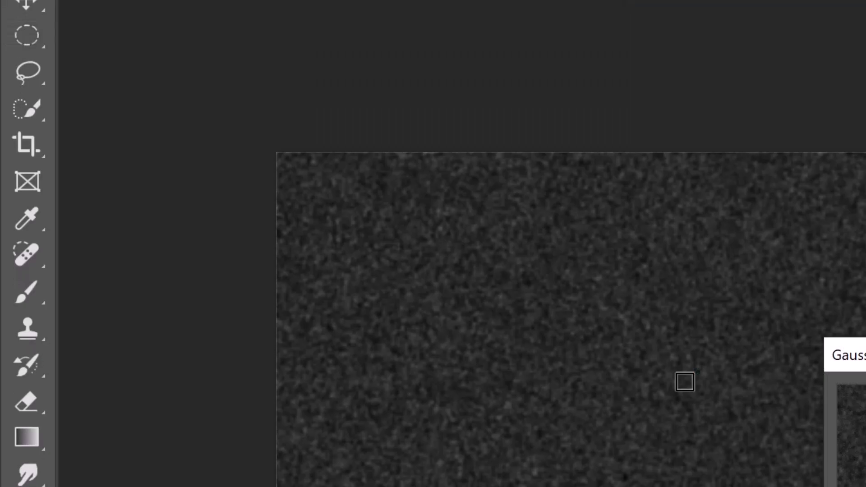
pyautogui.write('1')
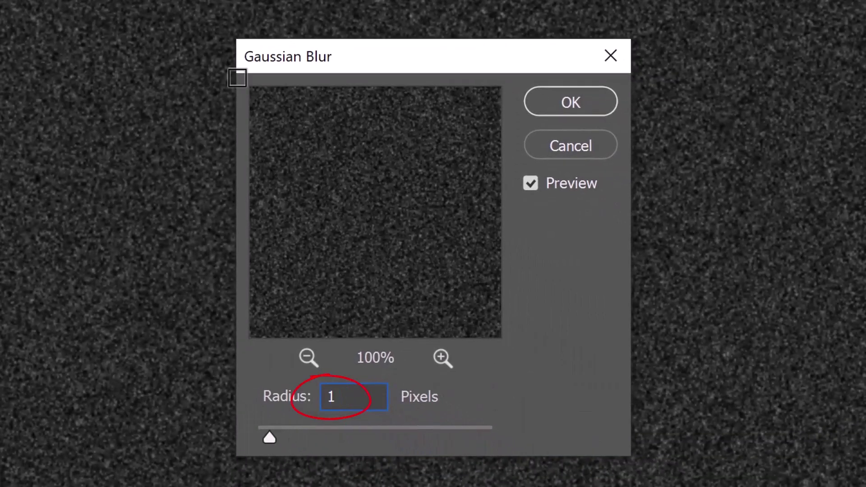
pyautogui.click(566, 104)
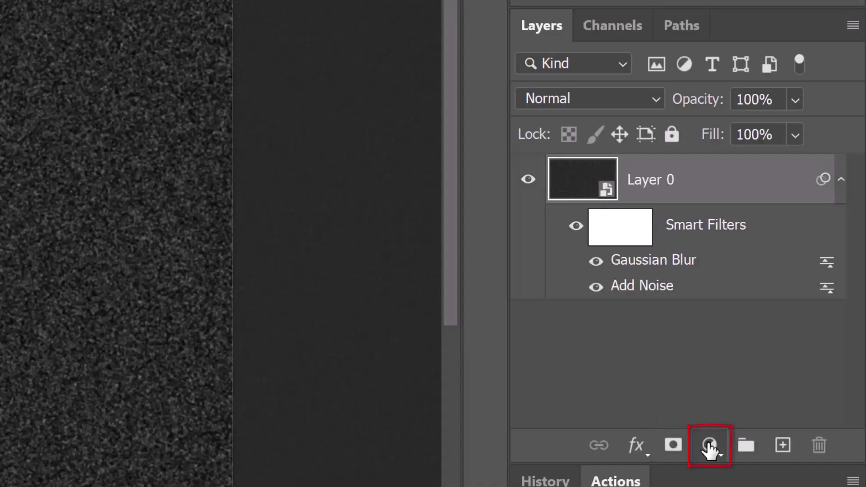
# - Add a Levels adjustment layer with input black at 80 and input white at 110 to turn the noise into stars
pyautogui.click(709, 447)
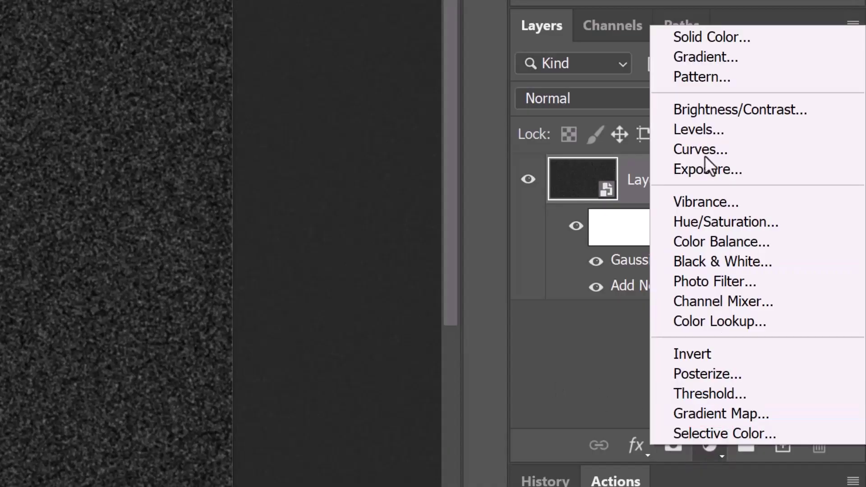
pyautogui.click(691, 131)
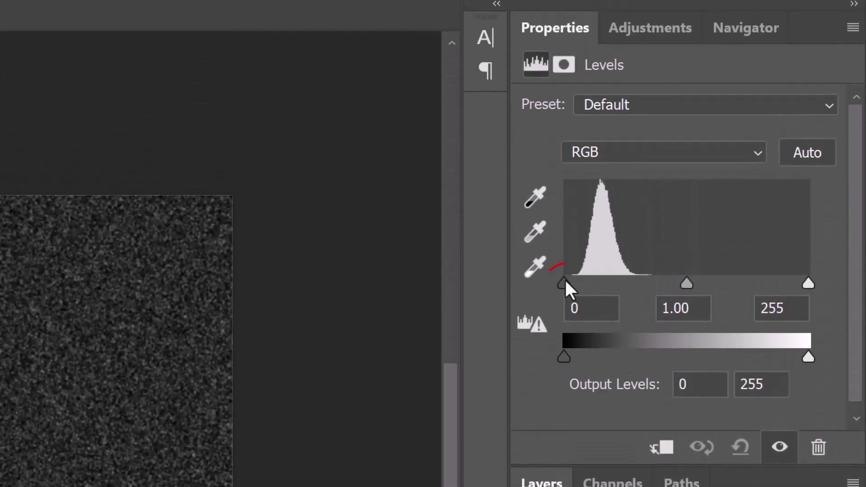
pyautogui.moveTo(565, 282); pyautogui.dragTo(642, 283)
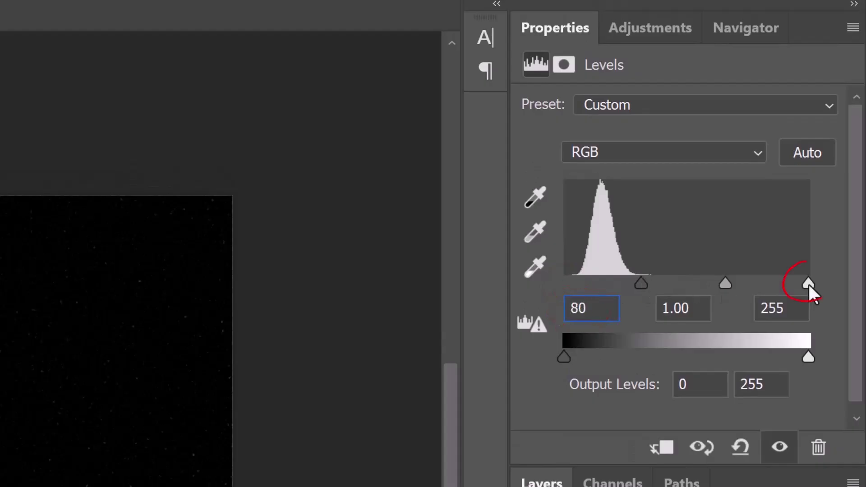
pyautogui.moveTo(808, 284); pyautogui.dragTo(669, 285)
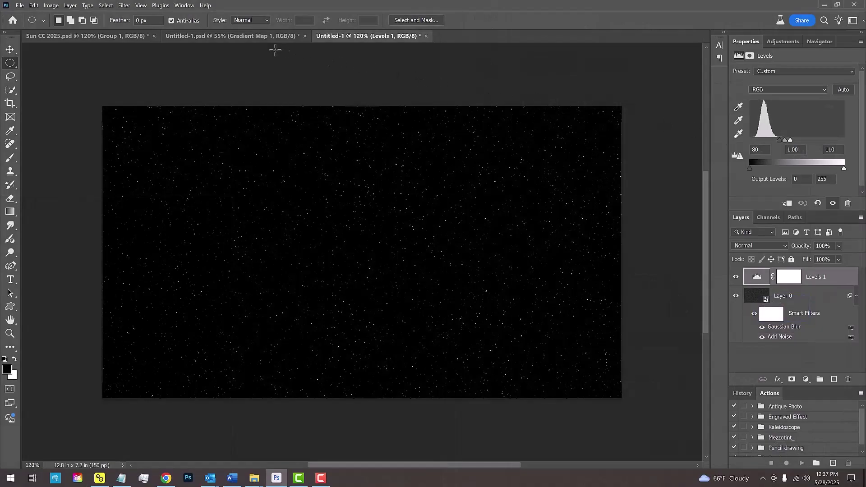
# - Move the sun Smart Object from Untitled-1.psd into the starfield document and reposition it downward so its upper curve shows against the stars
pyautogui.click(229, 40)
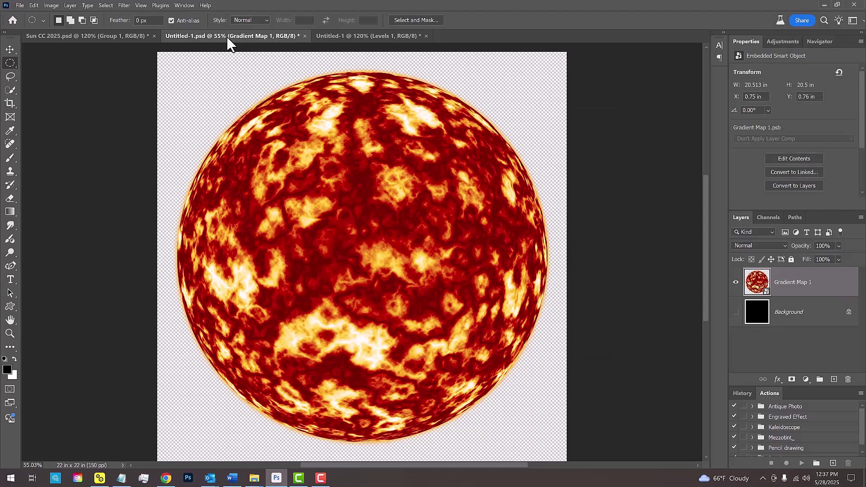
pyautogui.press('v')
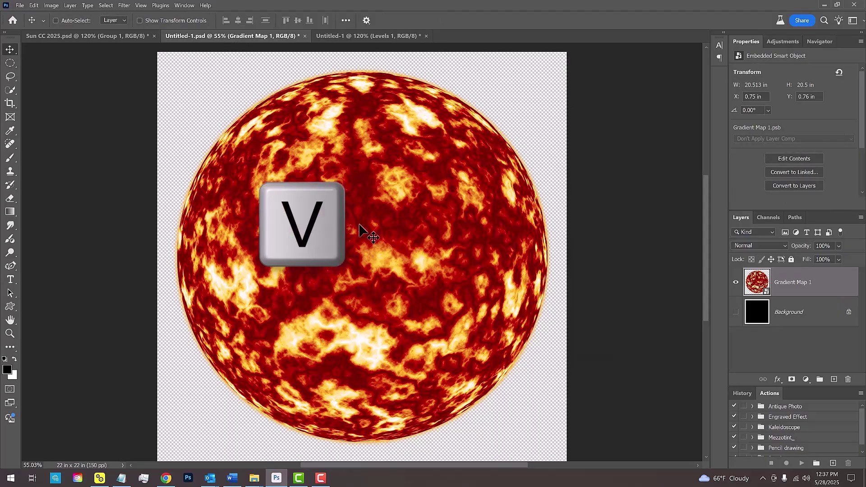
pyautogui.moveTo(365, 225); pyautogui.dragTo(361, 40)
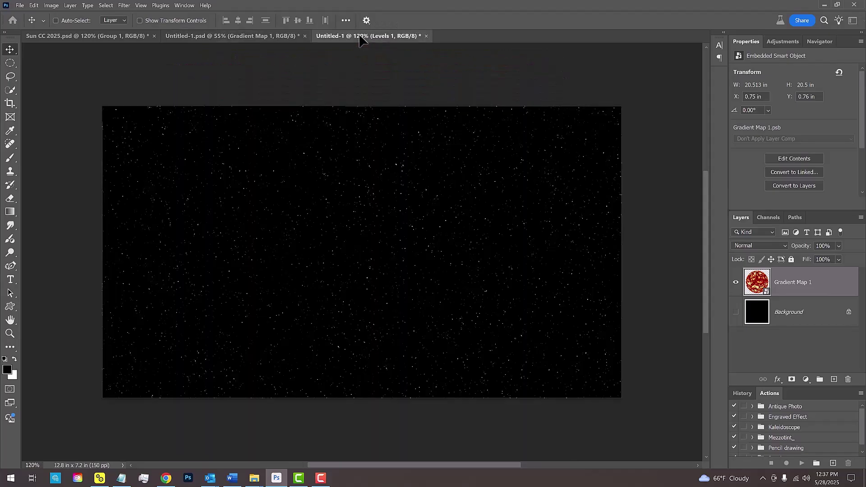
pyautogui.moveTo(361, 40); pyautogui.dragTo(376, 280)
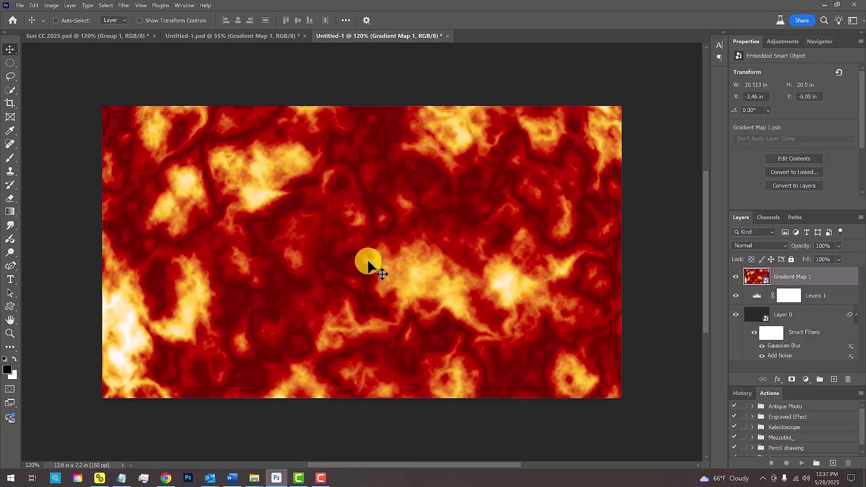
pyautogui.moveTo(296, 130); pyautogui.dragTo(410, 388)
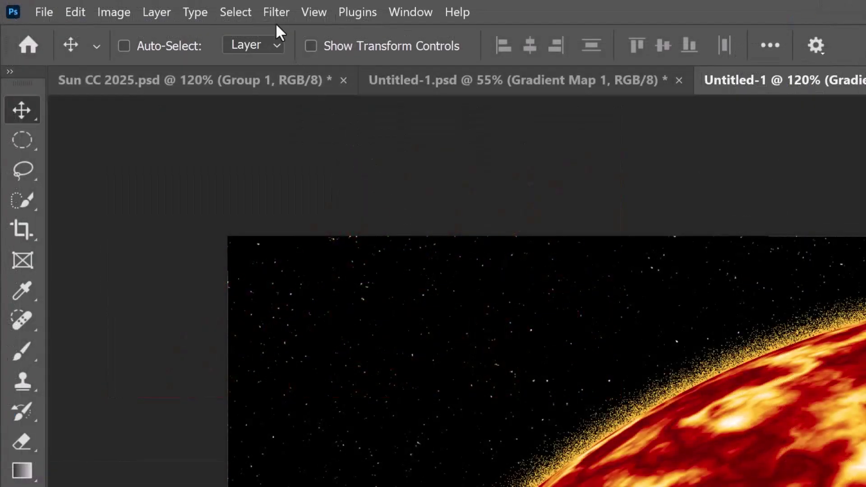
# - Apply a Gaussian Blur with a 2 pixel radius to the sun Smart Object
pyautogui.click(124, 6)
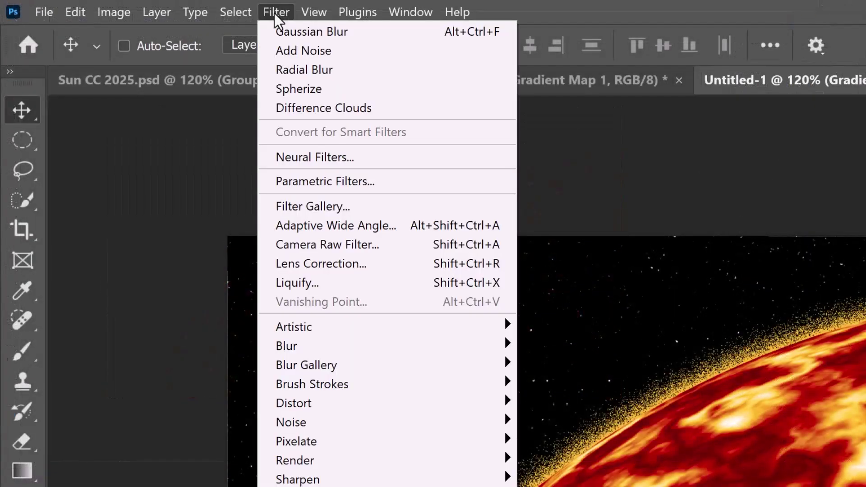
pyautogui.moveTo(291, 350)
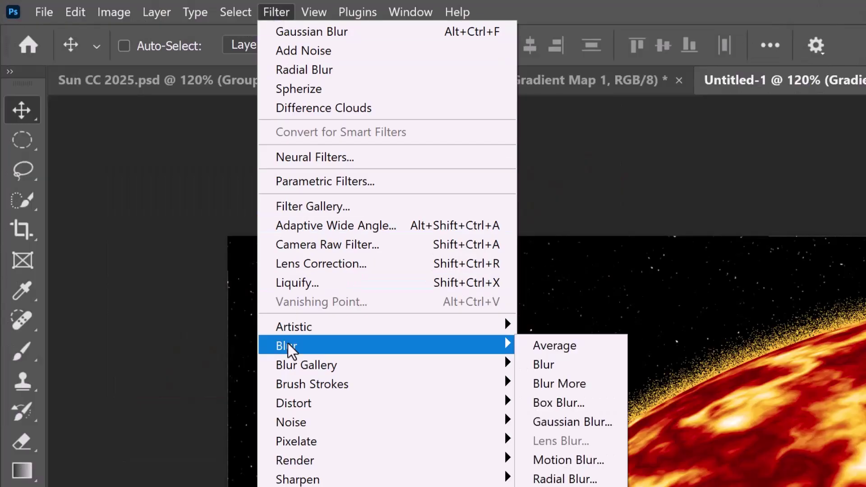
pyautogui.click(565, 422)
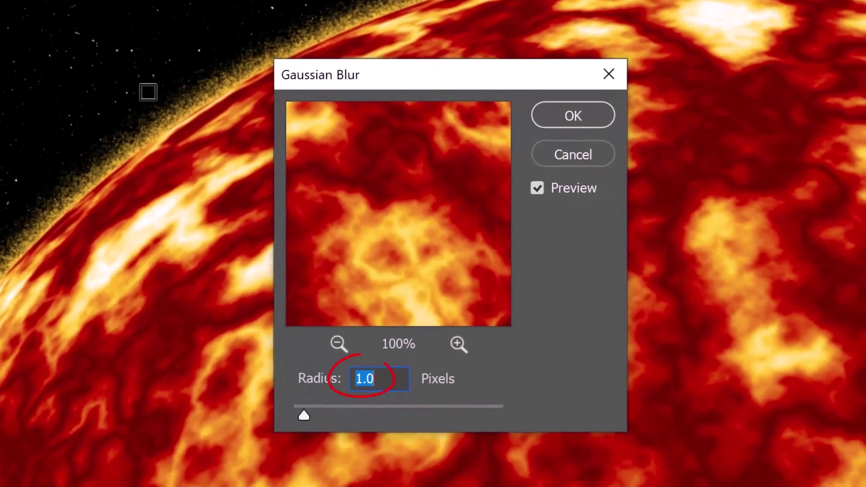
pyautogui.write('2')
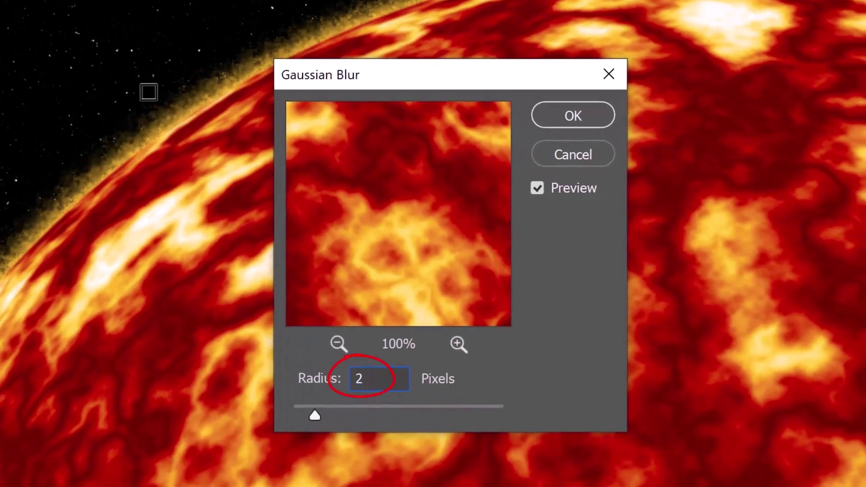
pyautogui.click(569, 117)
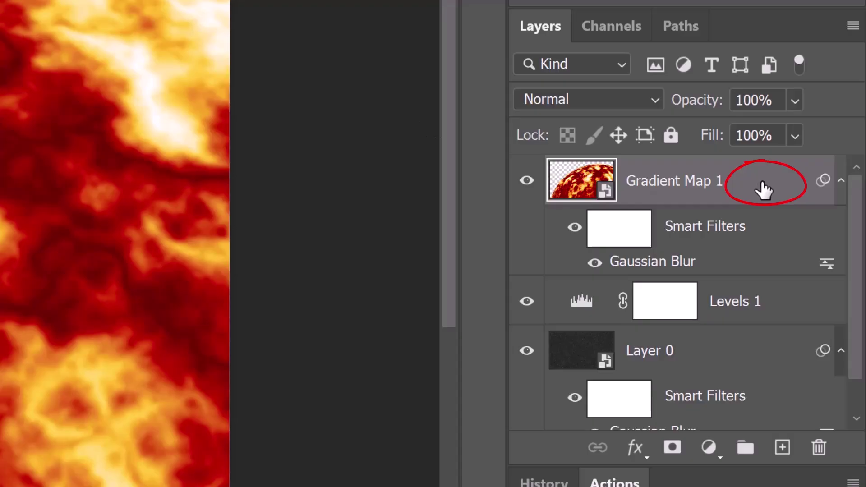
# - Add an Outer Glow to Gradient Map 1 with Normal blend mode, 100% opacity, color b10000, 0% spread and 80 px size
pyautogui.doubleClick(762, 189)
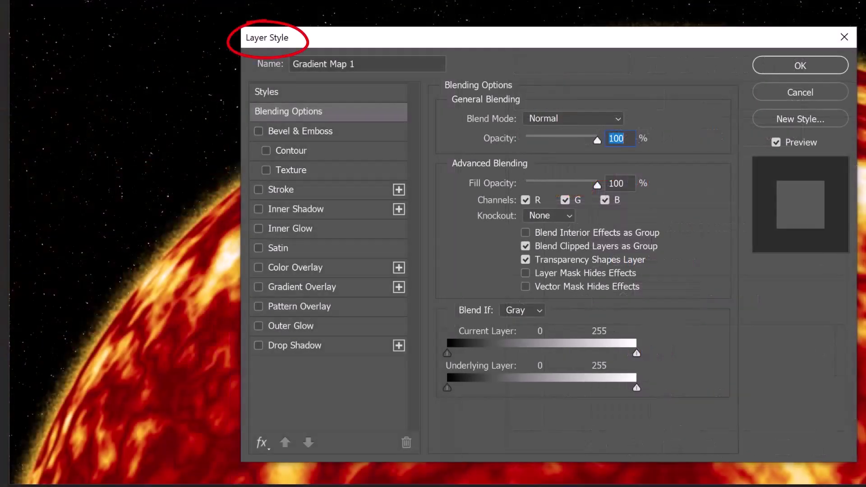
pyautogui.click(290, 325)
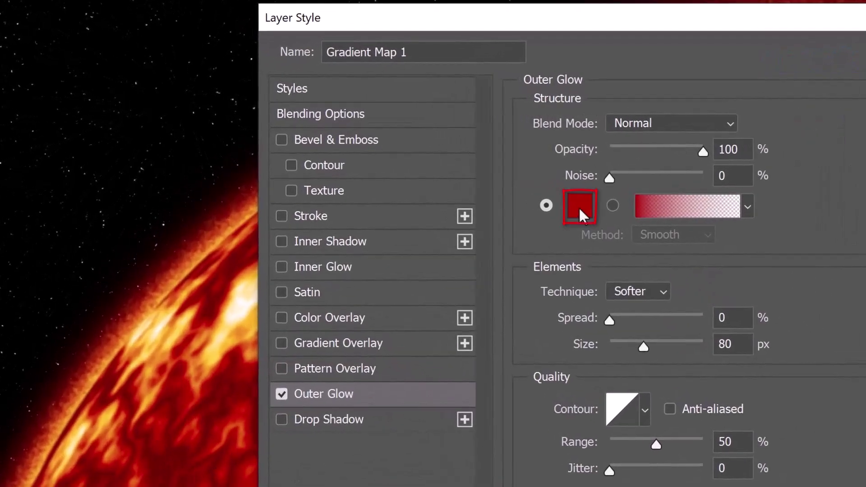
pyautogui.click(578, 206)
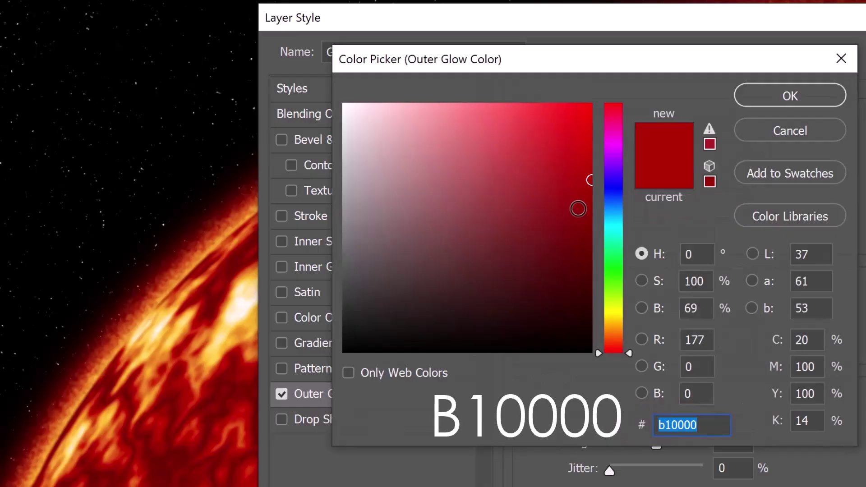
pyautogui.click(782, 97)
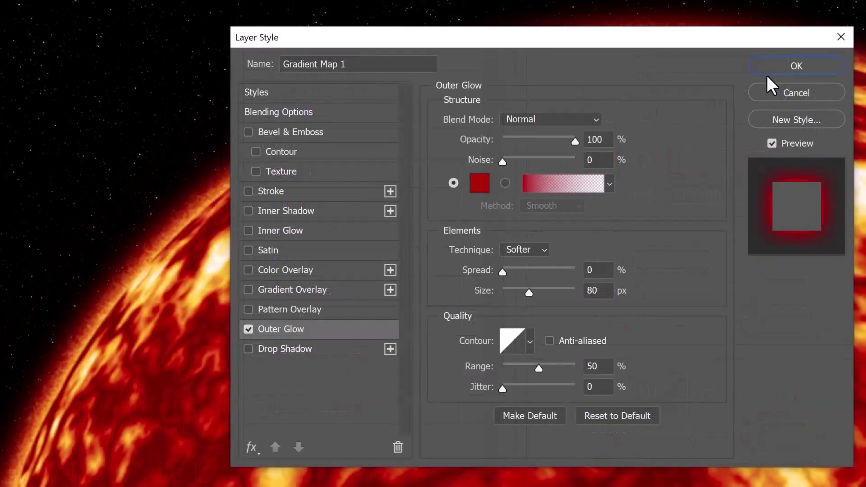
pyautogui.click(795, 66)
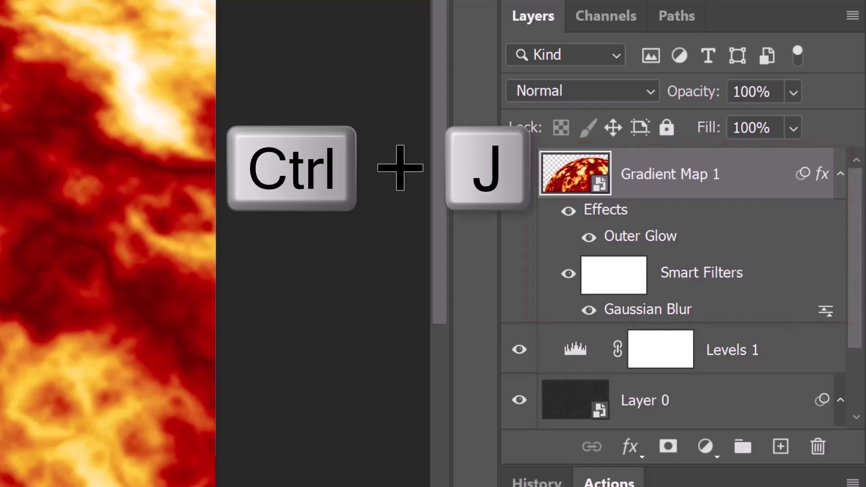
# - Duplicate the Gradient Map 1 sun layer, collapse the copy's effects, and hide the Outer Glow on the original
pyautogui.hotkey('ctrl', 'j')
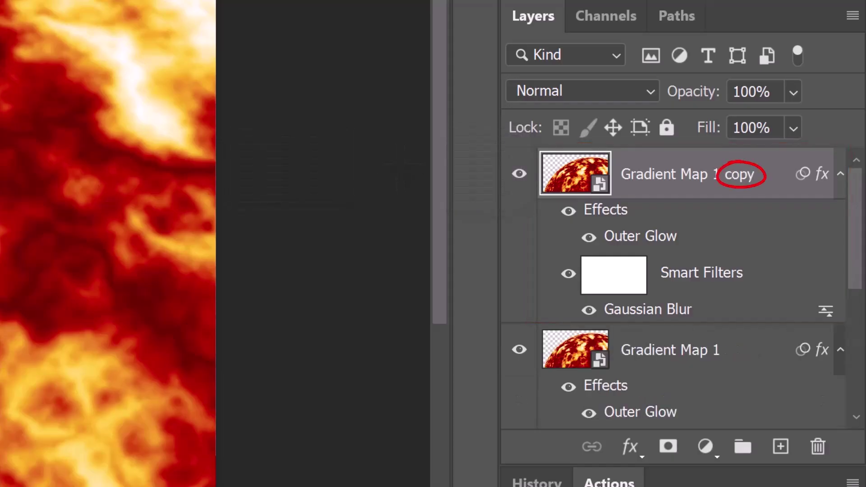
pyautogui.click(840, 176)
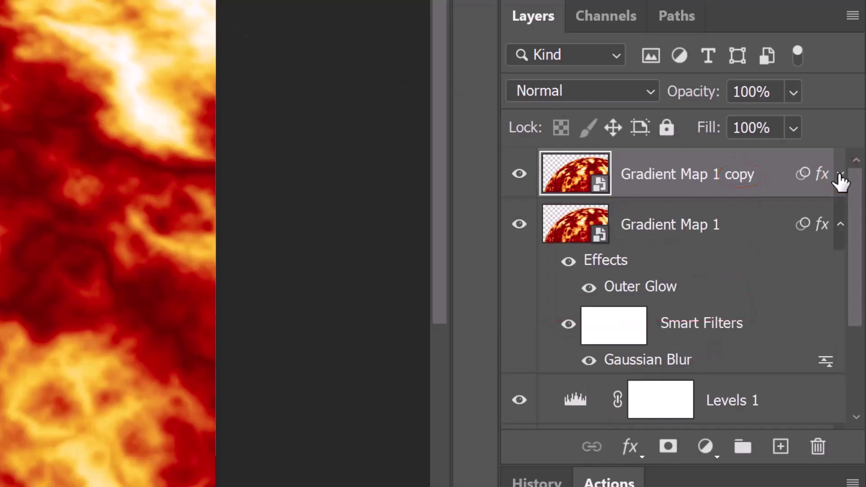
pyautogui.click(753, 227)
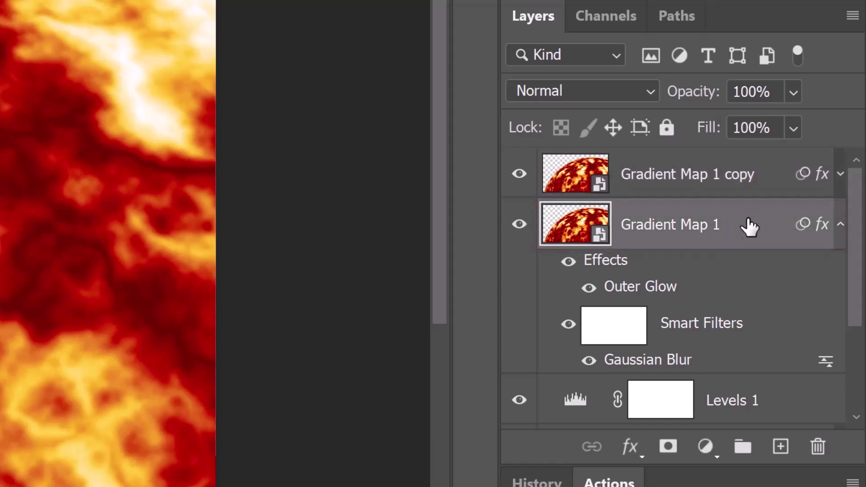
pyautogui.click(588, 288)
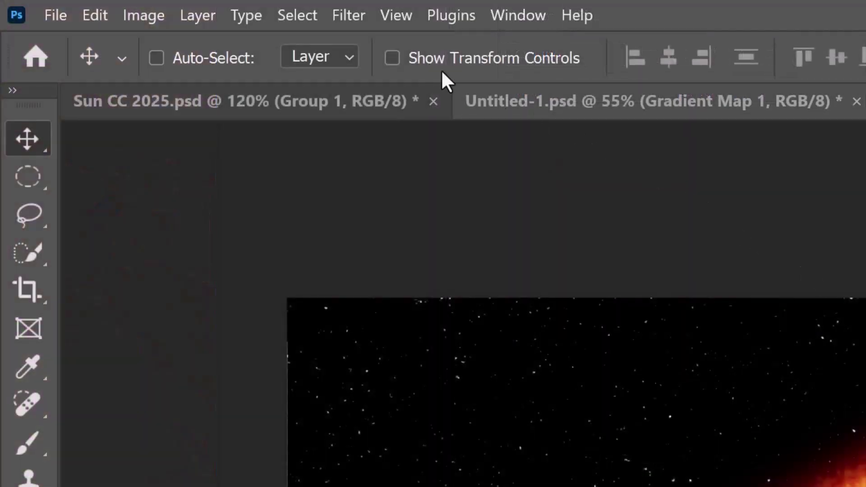
# - Apply a Radial Blur to the original Gradient Map 1 layer with amount 100, Zoom method and Best quality
pyautogui.click(348, 16)
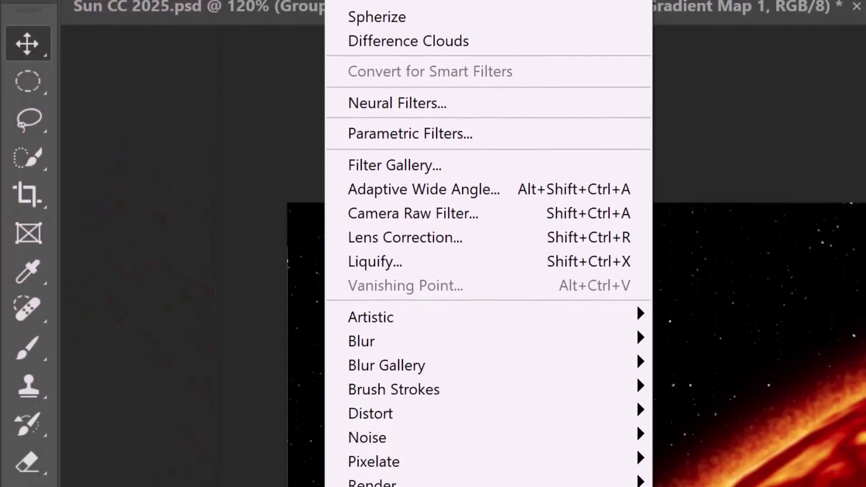
pyautogui.moveTo(363, 194)
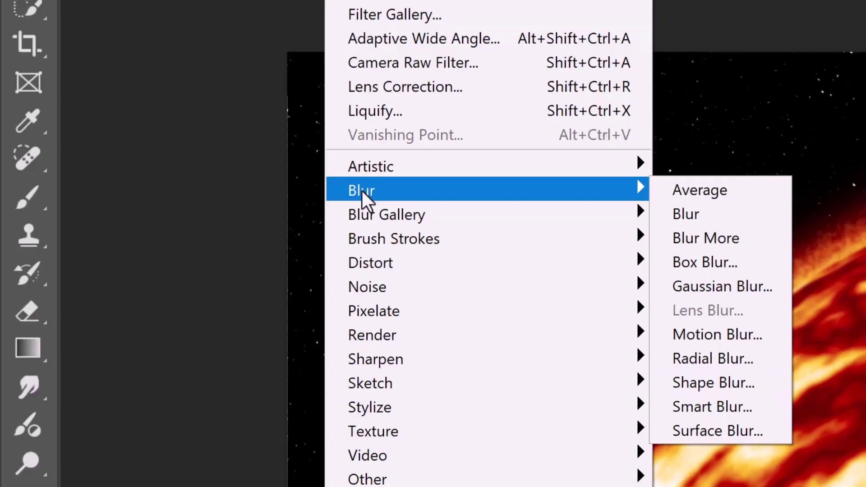
pyautogui.click(703, 355)
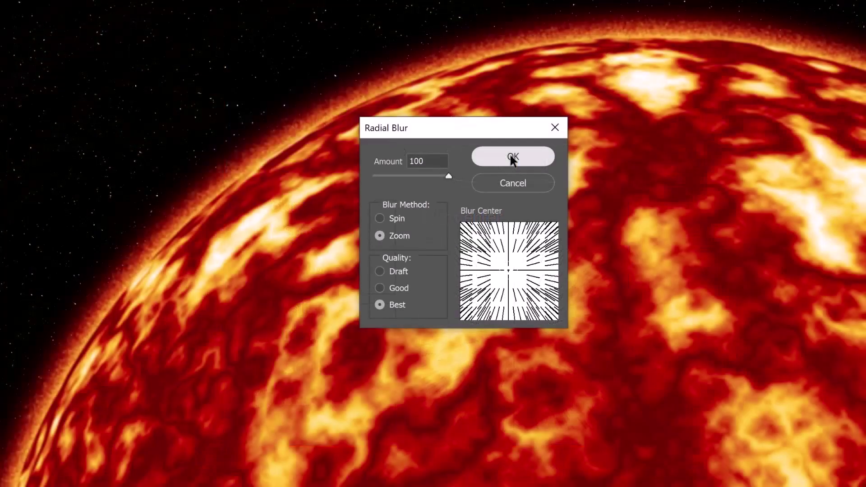
pyautogui.click(519, 117)
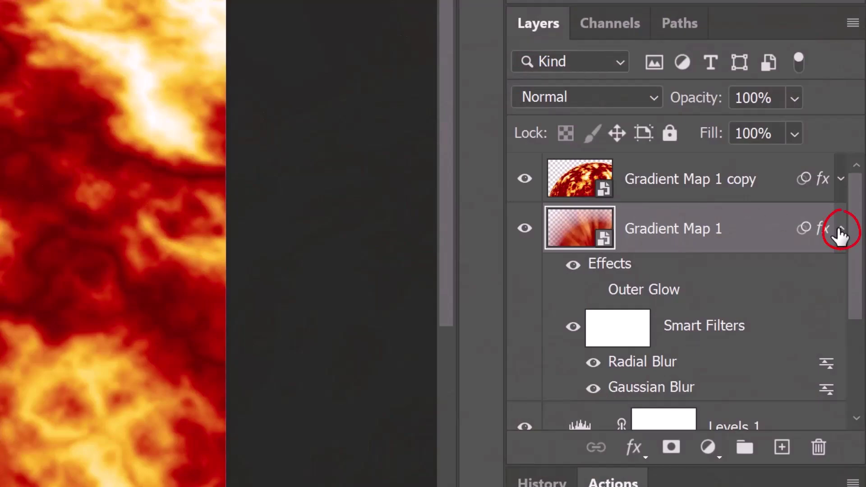
# - Collapse the effects and filters of Gradient Map 1 and add a new empty layer above Gradient Map 1 copy
pyautogui.click(839, 229)
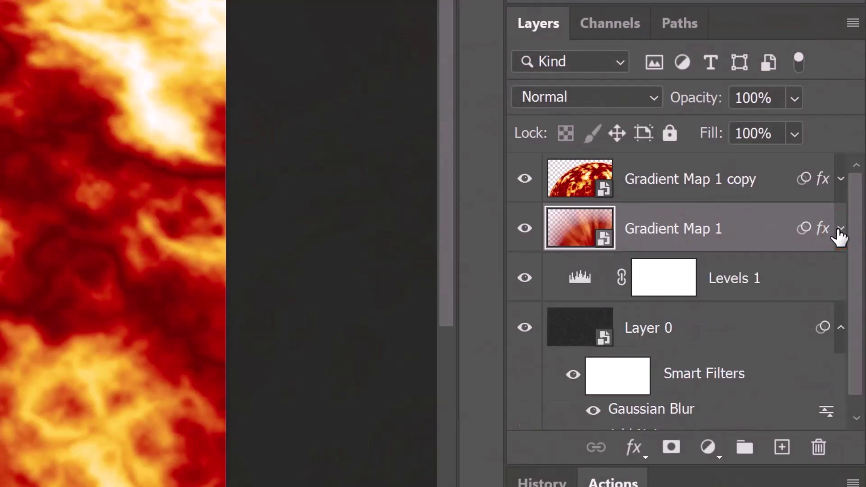
pyautogui.click(768, 185)
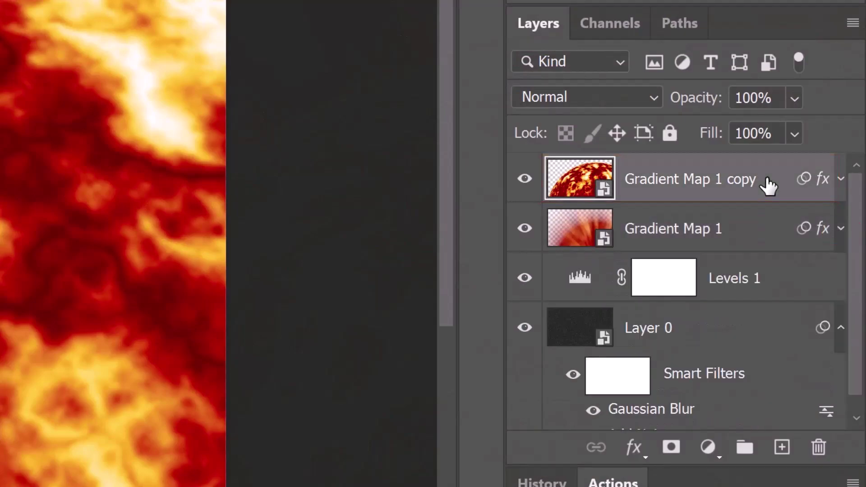
pyautogui.click(782, 447)
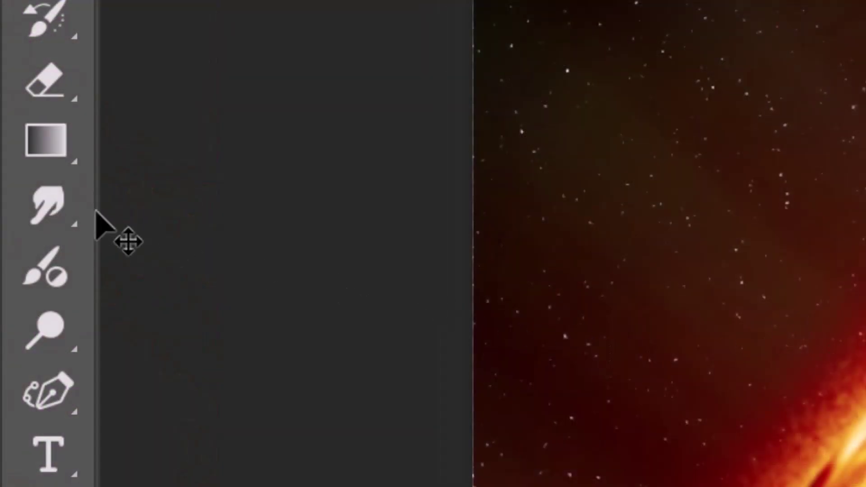
# - Set up the Smudge tool with a soft 80 px brush, Normal mode and 50% strength
pyautogui.rightClick(68, 210)
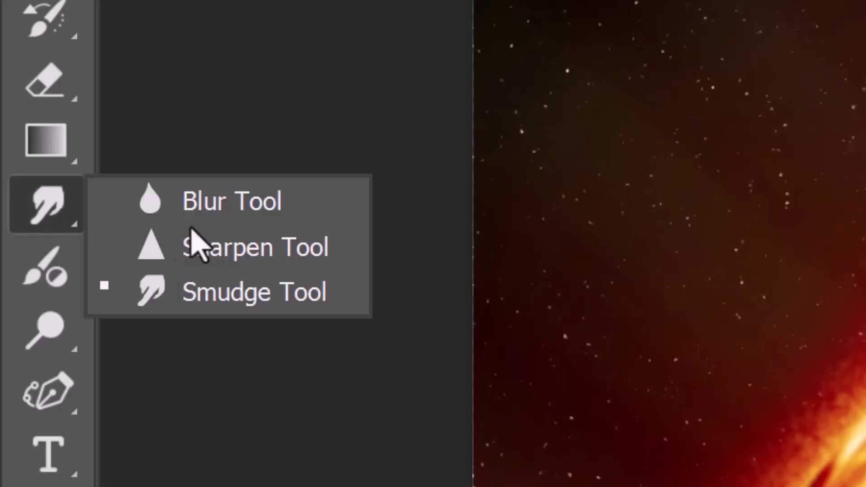
pyautogui.click(244, 300)
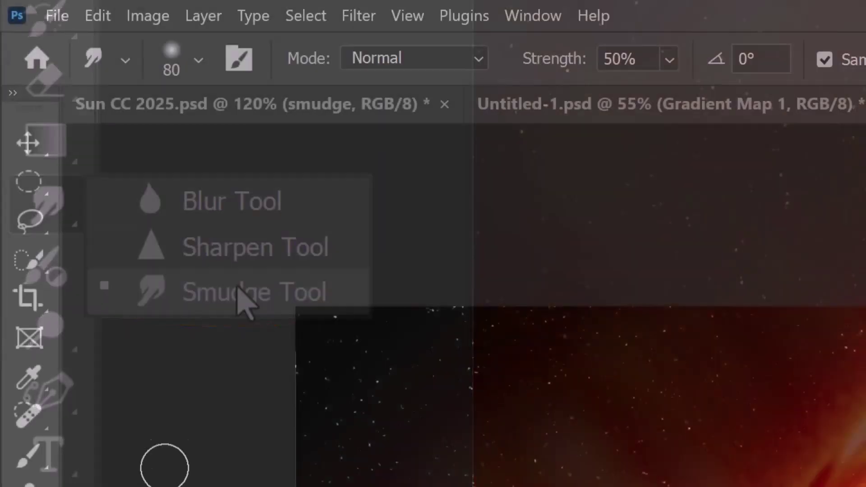
pyautogui.click(198, 60)
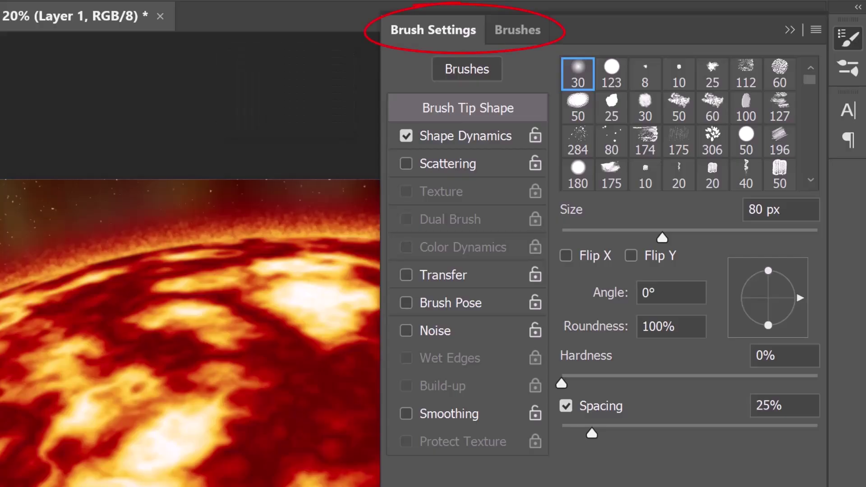
# - In the brush's Shape Dynamics, set the Size Jitter control to Fade with a value of 50
pyautogui.click(467, 135)
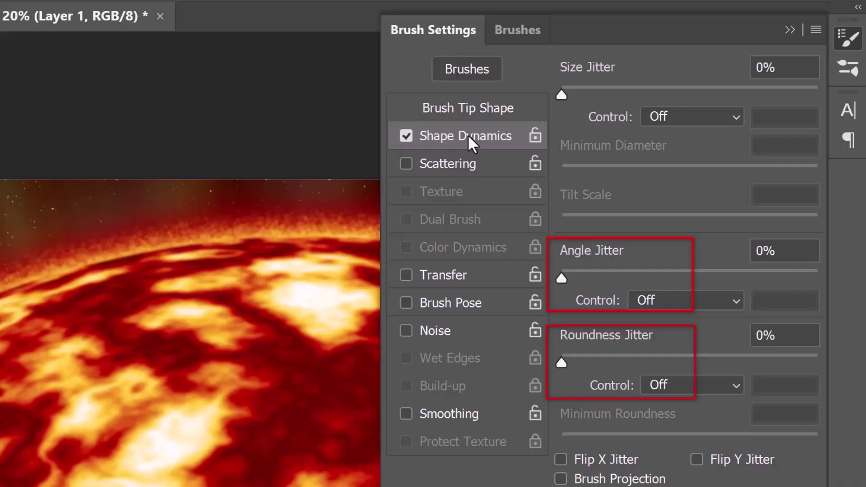
pyautogui.click(732, 117)
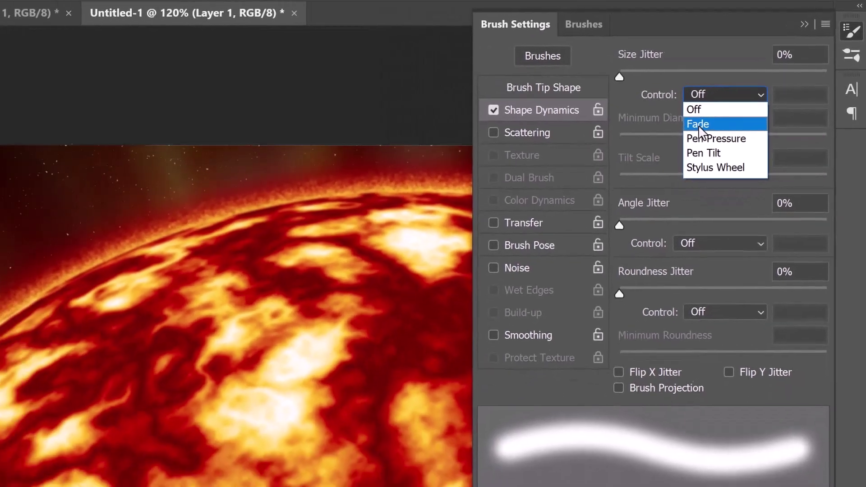
pyautogui.click(660, 155)
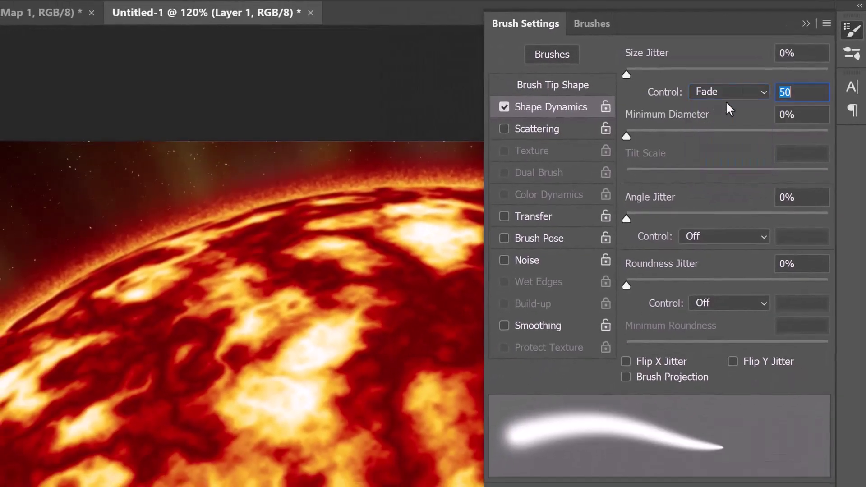
pyautogui.click(805, 24)
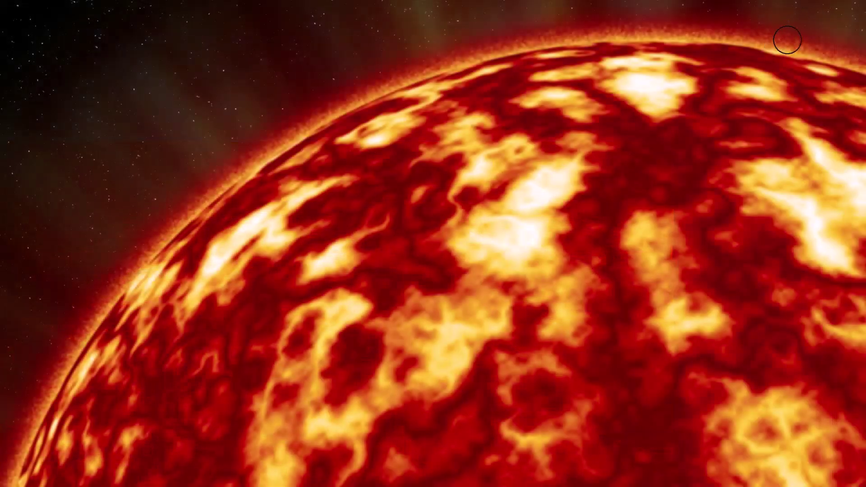
# - Smudge flame-like flares outward along the sun's rim and on the bright patches of its surface
pyautogui.moveTo(781, 44)
pyautogui.mouseDown()
pyautogui.moveTo(838, 31)
pyautogui.moveTo(800, 37)
pyautogui.mouseUp()
pyautogui.moveTo(767, 46)
pyautogui.mouseDown()
pyautogui.moveTo(828, 31)
pyautogui.moveTo(805, 49)
pyautogui.mouseUp()
pyautogui.moveTo(658, 53); pyautogui.dragTo(644, 53)
pyautogui.moveTo(635, 44)
pyautogui.mouseDown()
pyautogui.moveTo(657, 36)
pyautogui.moveTo(618, 17)
pyautogui.mouseUp()
pyautogui.moveTo(675, 43)
pyautogui.mouseDown()
pyautogui.moveTo(667, 25)
pyautogui.moveTo(659, 27)
pyautogui.mouseUp()
pyautogui.moveTo(570, 50); pyautogui.dragTo(548, 45)
pyautogui.moveTo(451, 72); pyautogui.dragTo(415, 78)
pyautogui.moveTo(250, 177)
pyautogui.mouseDown()
pyautogui.moveTo(216, 170)
pyautogui.moveTo(192, 135)
pyautogui.mouseUp()
pyautogui.moveTo(226, 189); pyautogui.dragTo(203, 178)
pyautogui.moveTo(147, 276); pyautogui.dragTo(70, 258)
pyautogui.moveTo(74, 360); pyautogui.dragTo(59, 356)
pyautogui.moveTo(551, 201); pyautogui.dragTo(520, 157)
pyautogui.moveTo(543, 176); pyautogui.dragTo(514, 139)
pyautogui.moveTo(569, 207); pyautogui.dragTo(578, 220)
pyautogui.moveTo(341, 303)
pyautogui.mouseDown()
pyautogui.moveTo(305, 285)
pyautogui.moveTo(334, 271)
pyautogui.mouseUp()
pyautogui.moveTo(541, 171)
pyautogui.mouseDown()
pyautogui.moveTo(527, 139)
pyautogui.moveTo(528, 107)
pyautogui.mouseUp()
pyautogui.moveTo(132, 435); pyautogui.dragTo(116, 425)
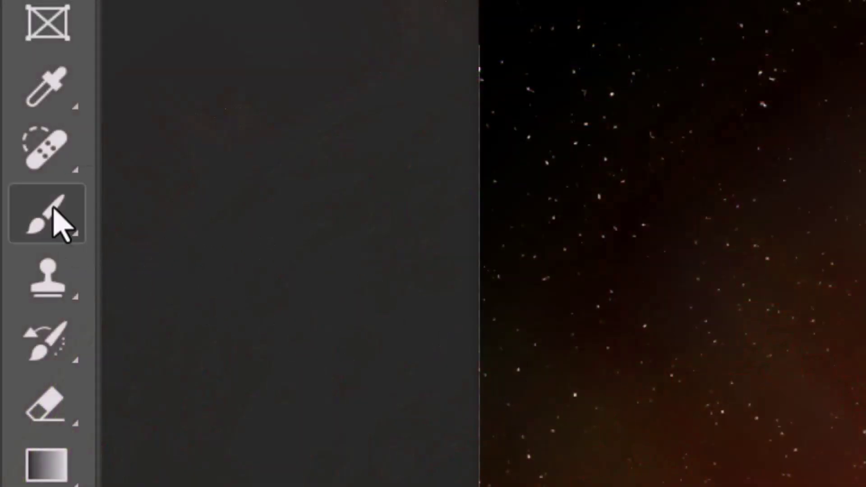
# - Set up the Brush tool with white as foreground color, a soft 60 px tip, Color Dodge mode, 18% opacity and 100% flow
pyautogui.rightClick(58, 221)
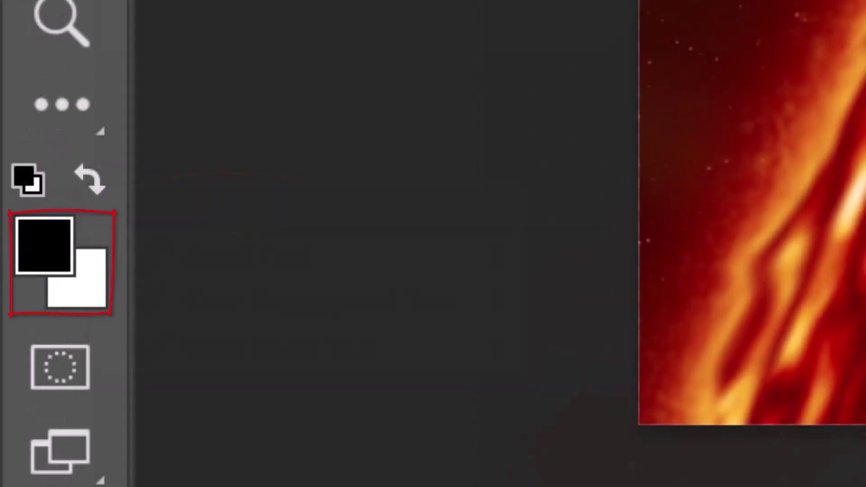
pyautogui.press('x')
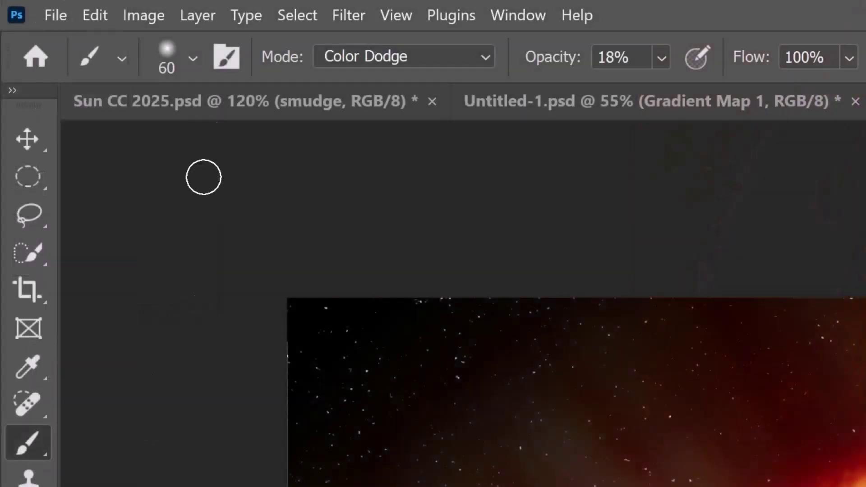
pyautogui.click(193, 57)
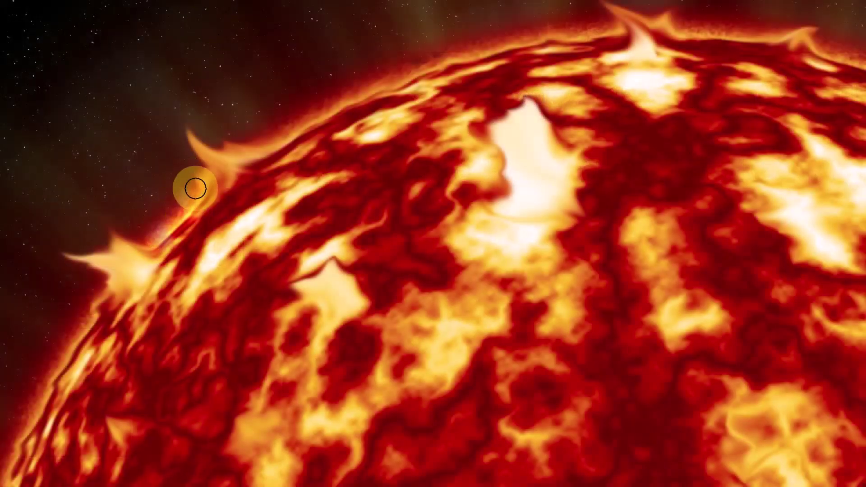
# - Paint glowing highlights along the sun's rim and over the smudged flares
pyautogui.moveTo(228, 143)
pyautogui.mouseDown()
pyautogui.moveTo(483, 64)
pyautogui.moveTo(529, 93)
pyautogui.moveTo(732, 33)
pyautogui.moveTo(857, 66)
pyautogui.mouseUp()
pyautogui.moveTo(97, 314)
pyautogui.mouseDown()
pyautogui.moveTo(69, 354)
pyautogui.moveTo(59, 402)
pyautogui.mouseUp()
pyautogui.moveTo(120, 277); pyautogui.dragTo(135, 272)
pyautogui.click(344, 269)
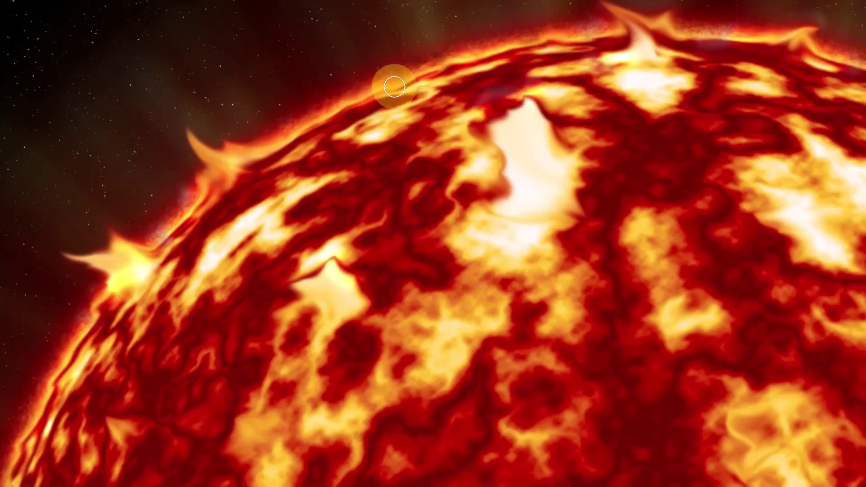
pyautogui.moveTo(829, 62); pyautogui.dragTo(731, 49)
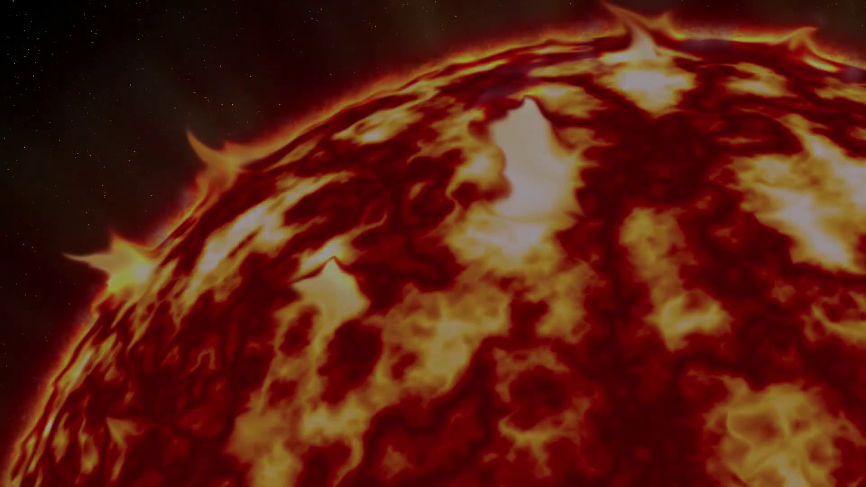